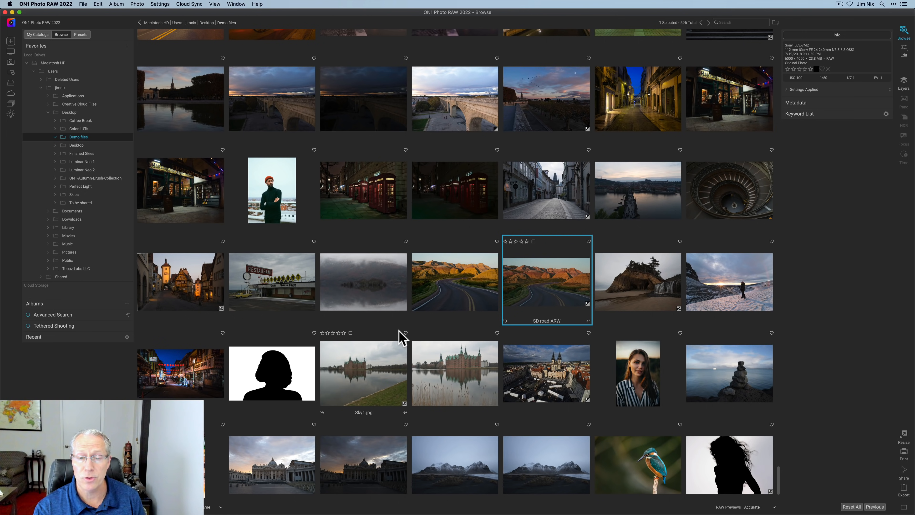
Step: Select the photos from Phone booth1.jpeg through Str-vs-Det.jpeg as a range, and replace the selection with one misty mountain photo
{"action": "left_click", "coordinate": [340, 204]}
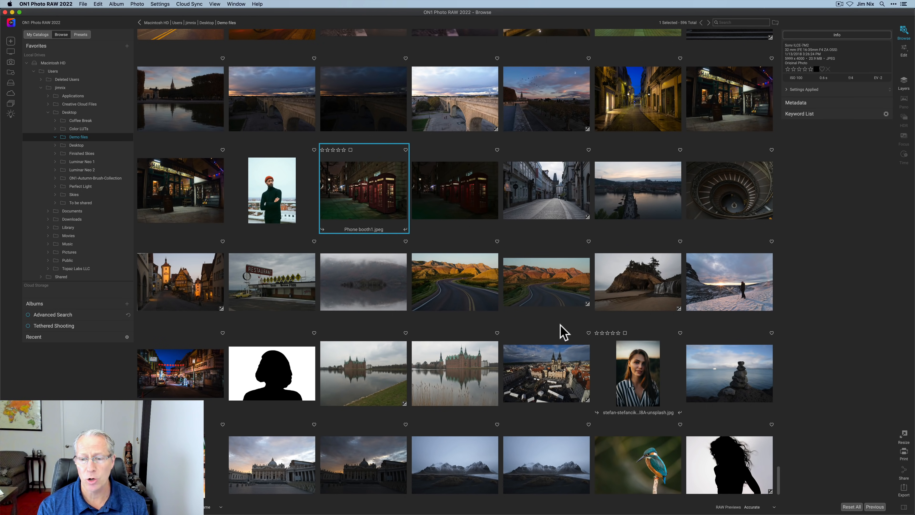
{"action": "left_click", "coordinate": [729, 374], "text": "shift"}
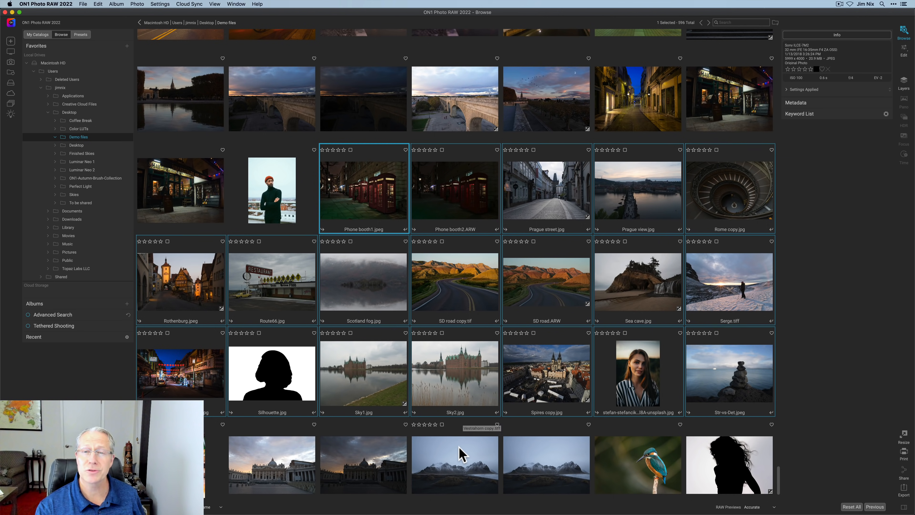
{"action": "left_click", "coordinate": [462, 455]}
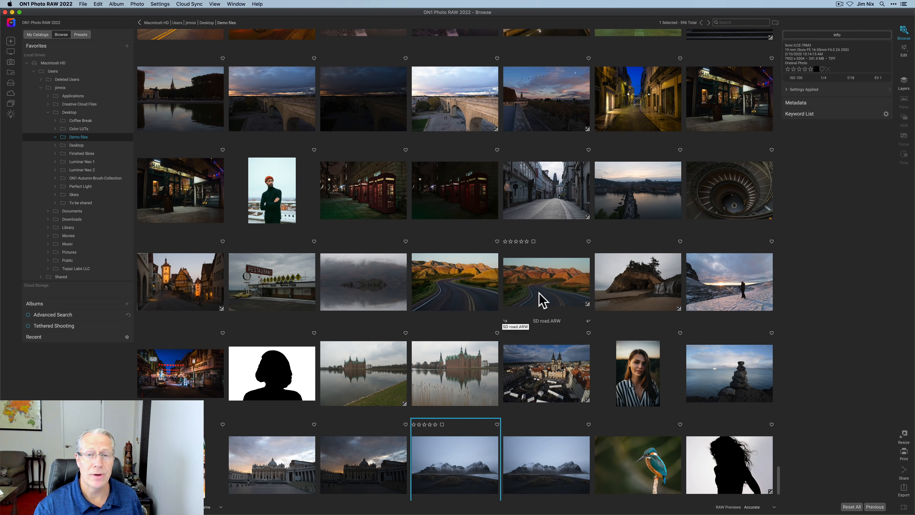
Step: Open SD road.ARW for editing and replace its sky with one from the Personal category using Sky Swap AI
{"action": "left_click", "coordinate": [542, 301]}
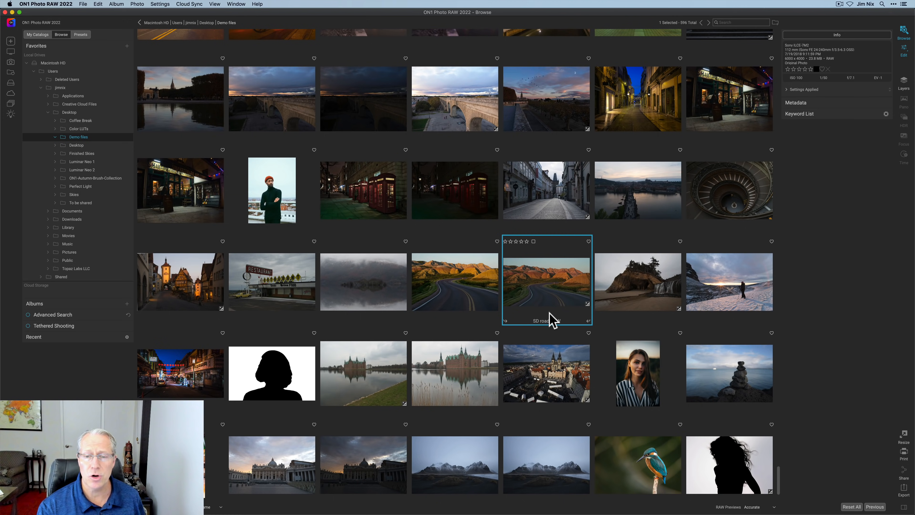
{"action": "double_click", "coordinate": [553, 319]}
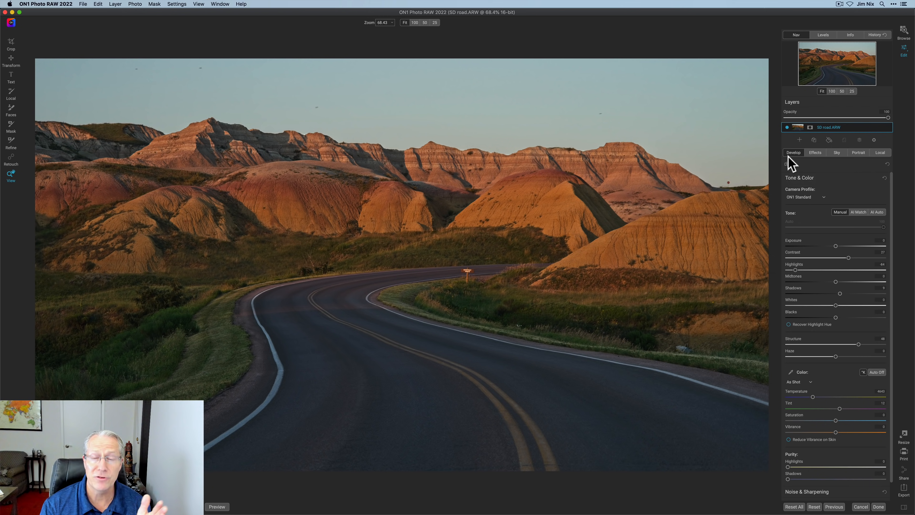
{"action": "left_click", "coordinate": [838, 152]}
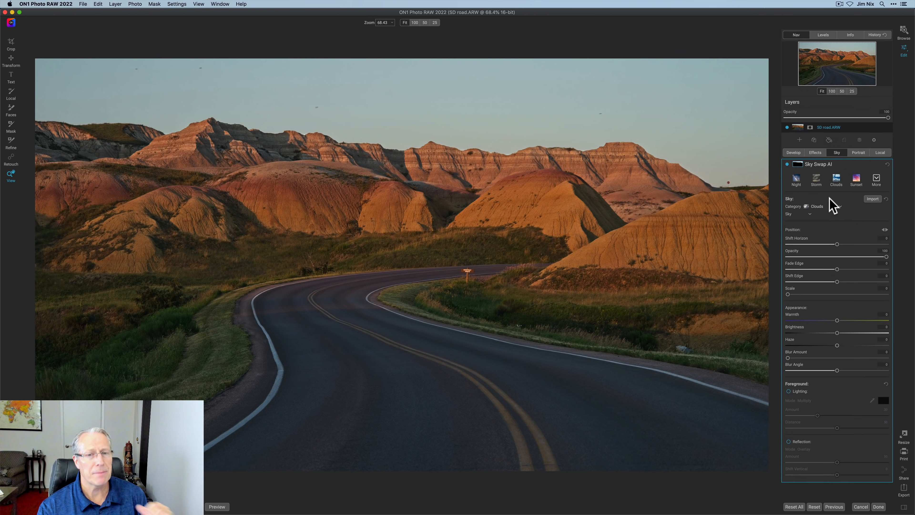
{"action": "left_click", "coordinate": [826, 205]}
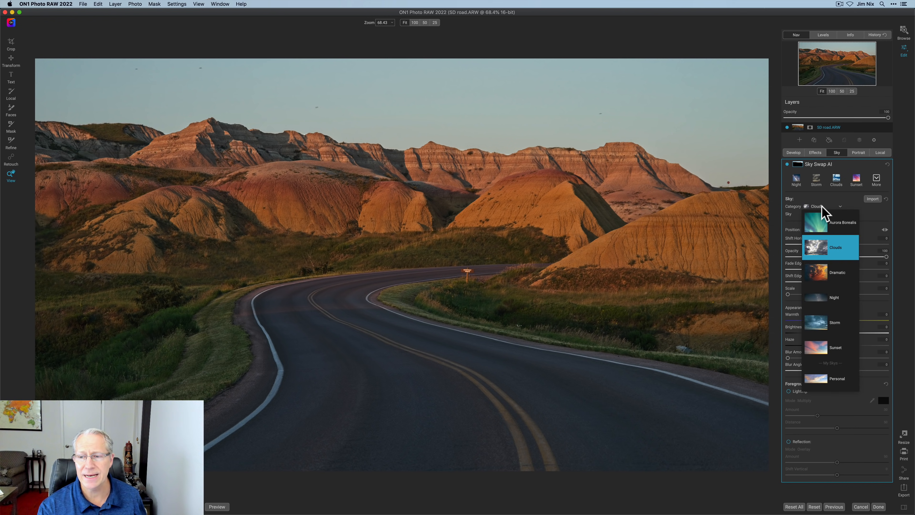
{"action": "left_click", "coordinate": [820, 380]}
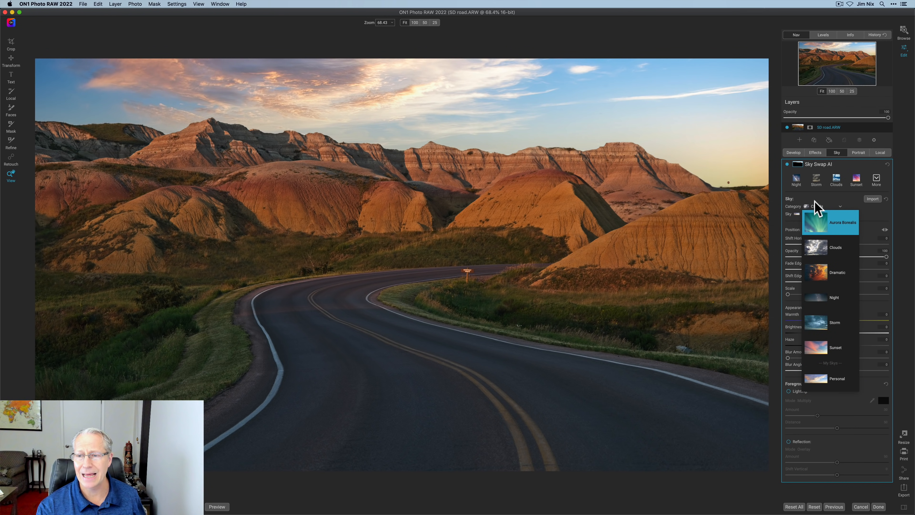
Step: Try a replacement sky from the Clouds category on the road photo, and return to the Personal category sky
{"action": "left_click", "coordinate": [824, 206]}
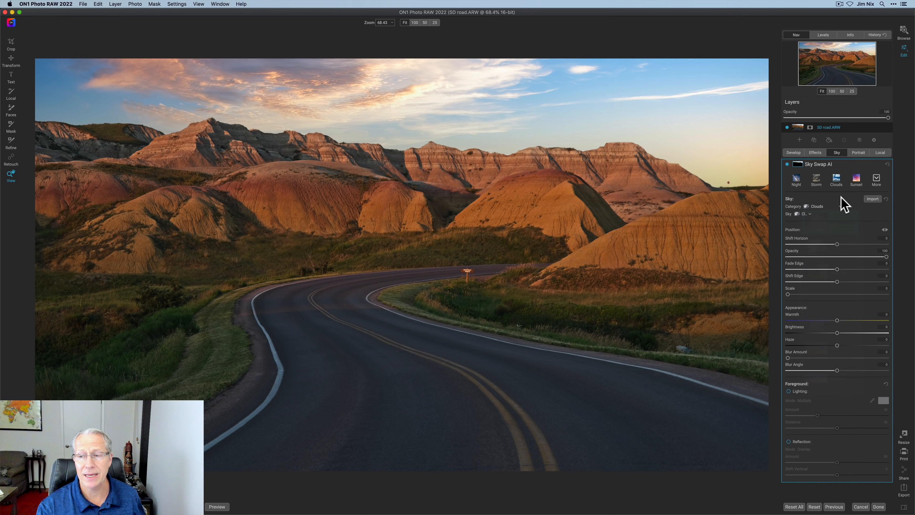
{"action": "left_click", "coordinate": [813, 208]}
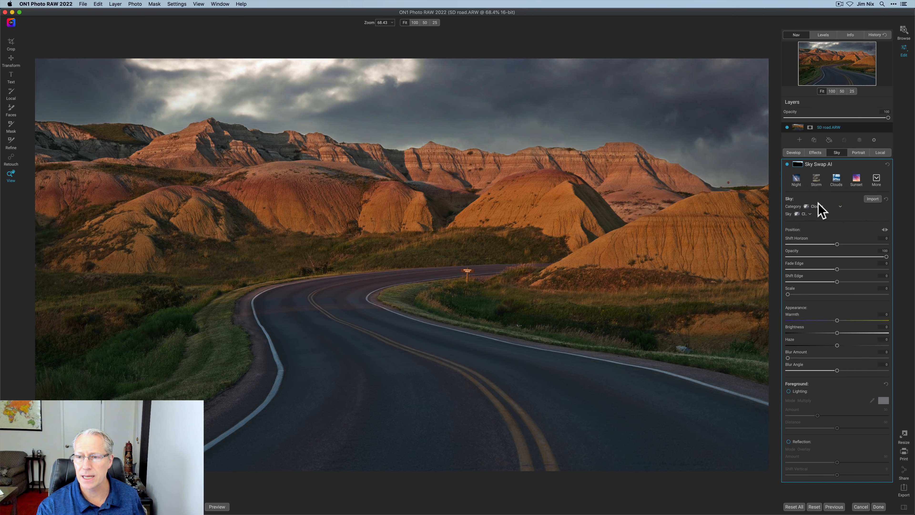
{"action": "left_click", "coordinate": [820, 369]}
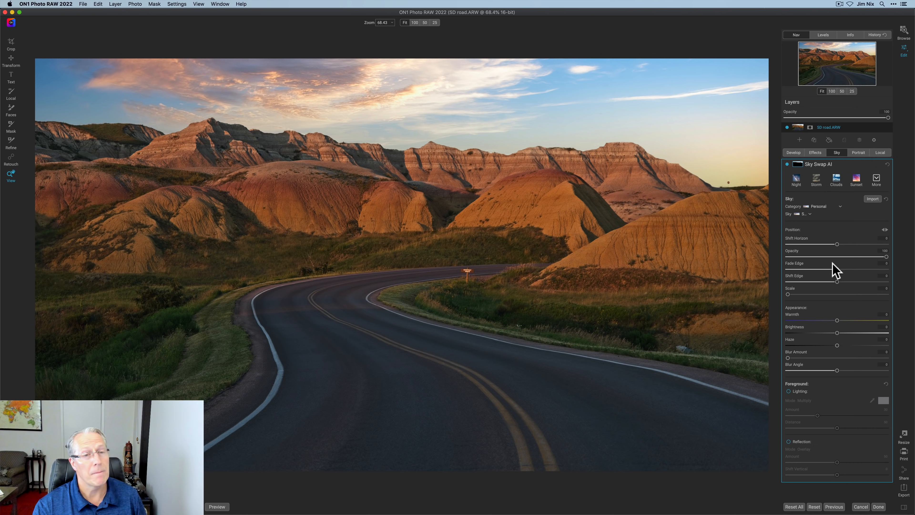
Step: Flip the road photo's replacement sky horizontally and turn on foreground lighting for it
{"action": "left_click", "coordinate": [884, 229]}
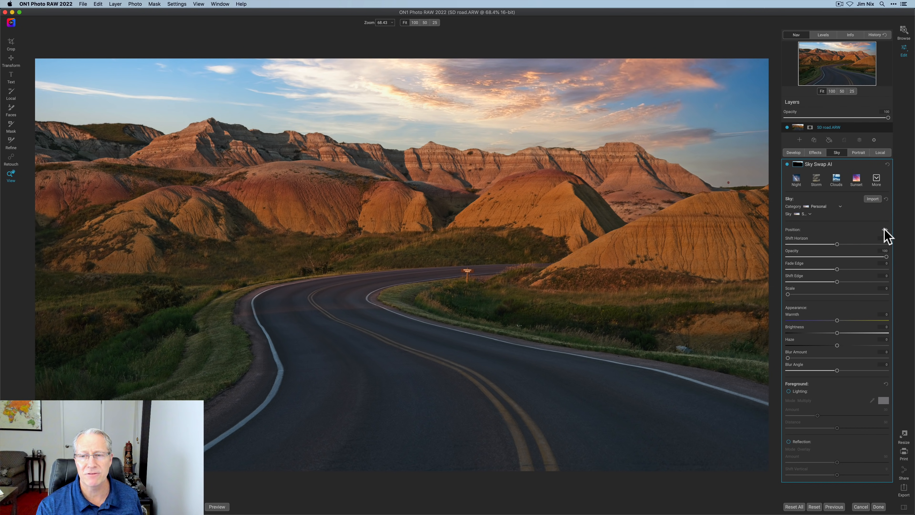
{"action": "left_click", "coordinate": [884, 229]}
{"action": "left_click", "coordinate": [884, 230]}
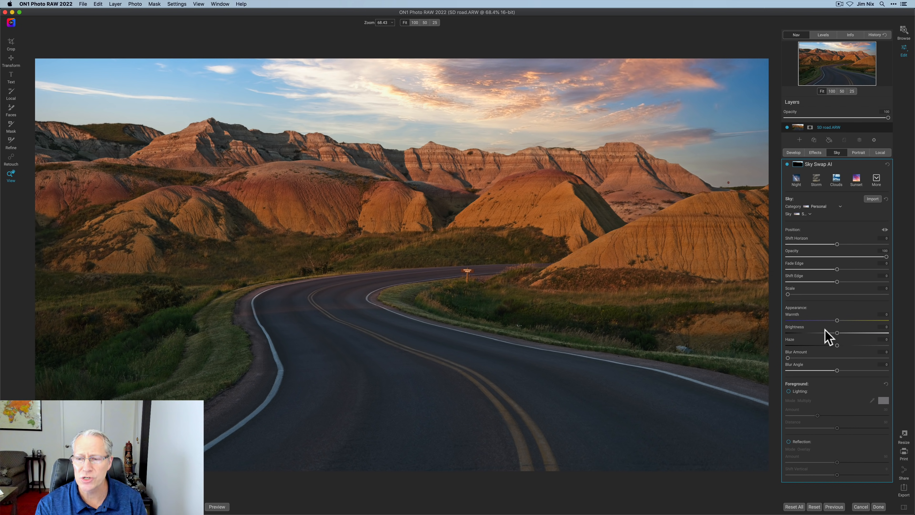
{"action": "left_click", "coordinate": [788, 392]}
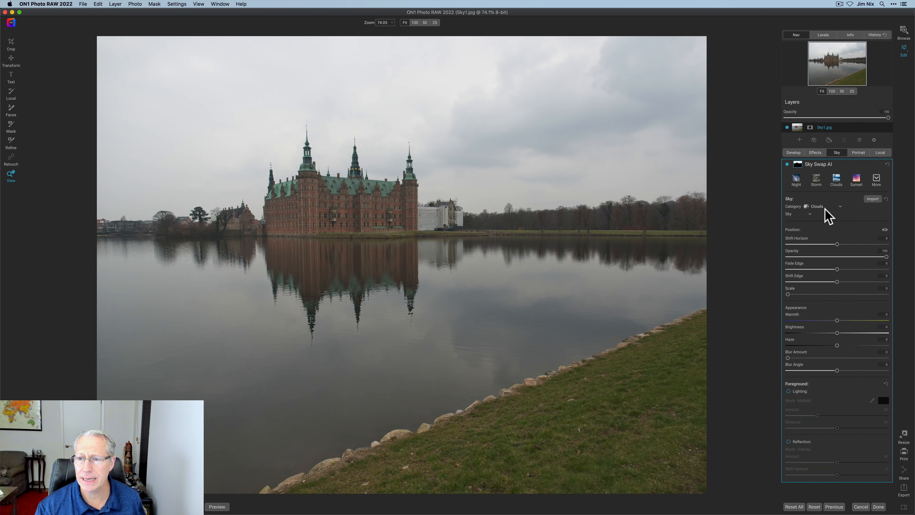
Step: Replace the sky in Sky1.jpg with one from the Personal category and enable its reflection in the water
{"action": "left_click", "coordinate": [825, 207]}
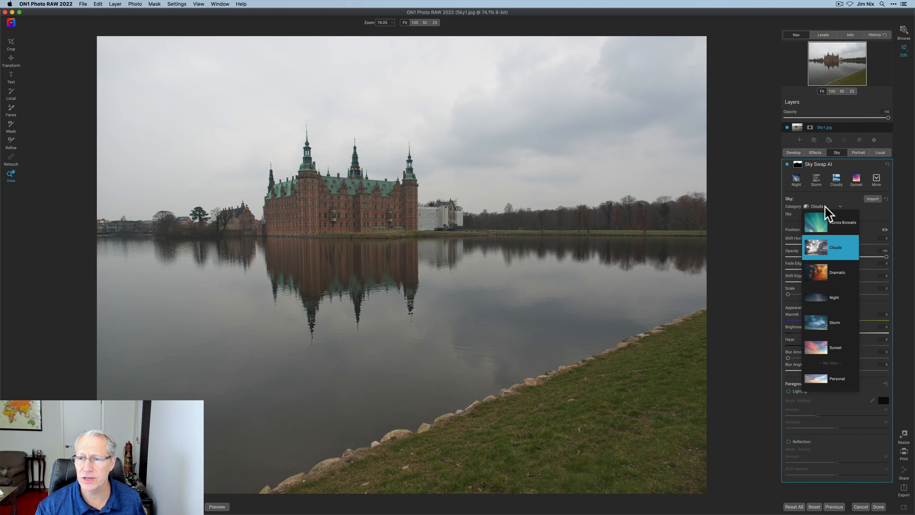
{"action": "left_click", "coordinate": [815, 376]}
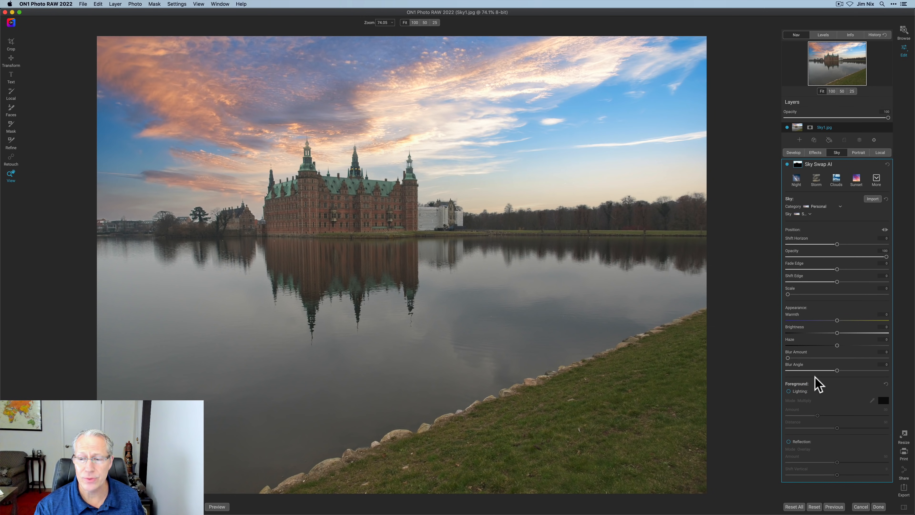
{"action": "left_click", "coordinate": [788, 442]}
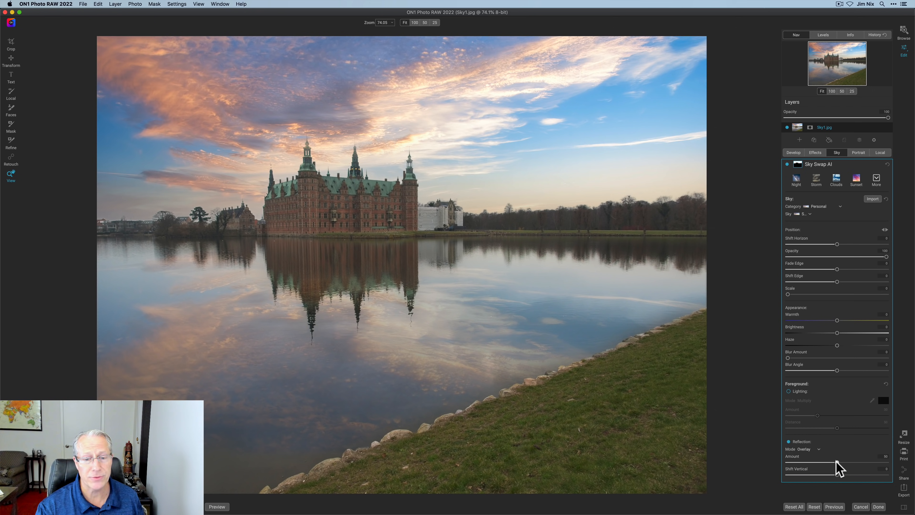
Step: Set the sky reflection amount to about 44 and shift the reflection slightly along the vertical
{"action": "left_click_drag", "start_coordinate": [836, 462], "coordinate": [879, 461]}
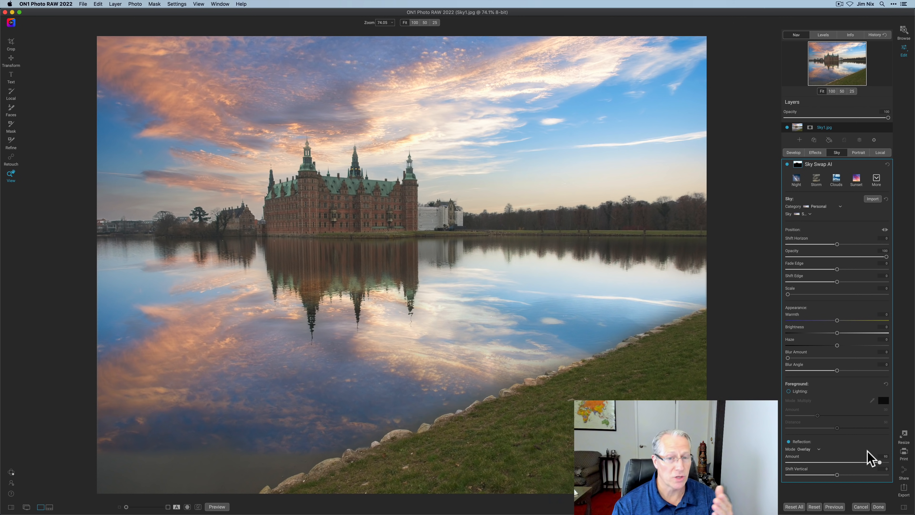
{"action": "left_click", "coordinate": [824, 453]}
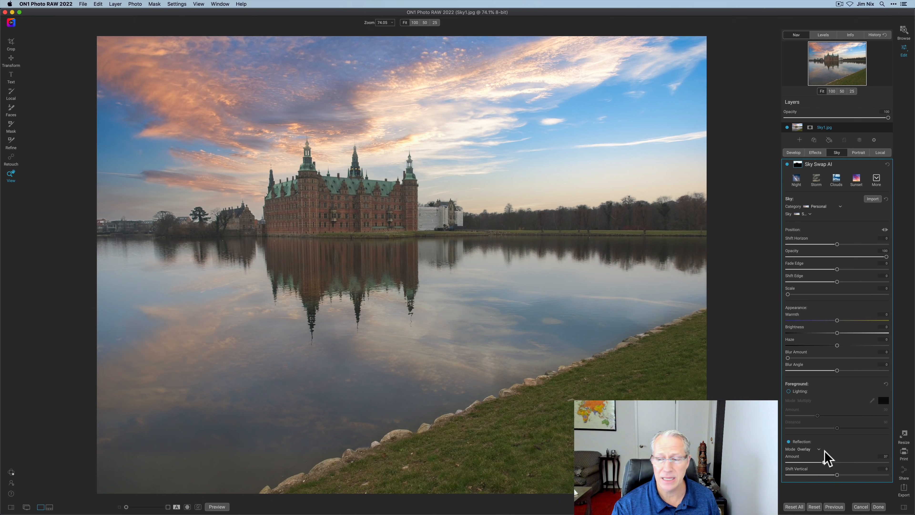
{"action": "left_click_drag", "start_coordinate": [825, 451], "coordinate": [836, 476]}
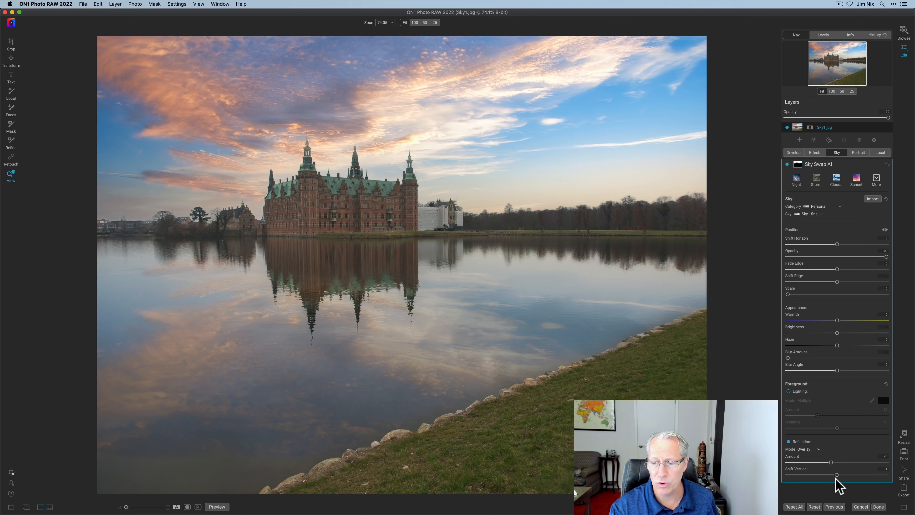
{"action": "left_click", "coordinate": [836, 474]}
{"action": "left_click_drag", "start_coordinate": [835, 474], "coordinate": [834, 474]}
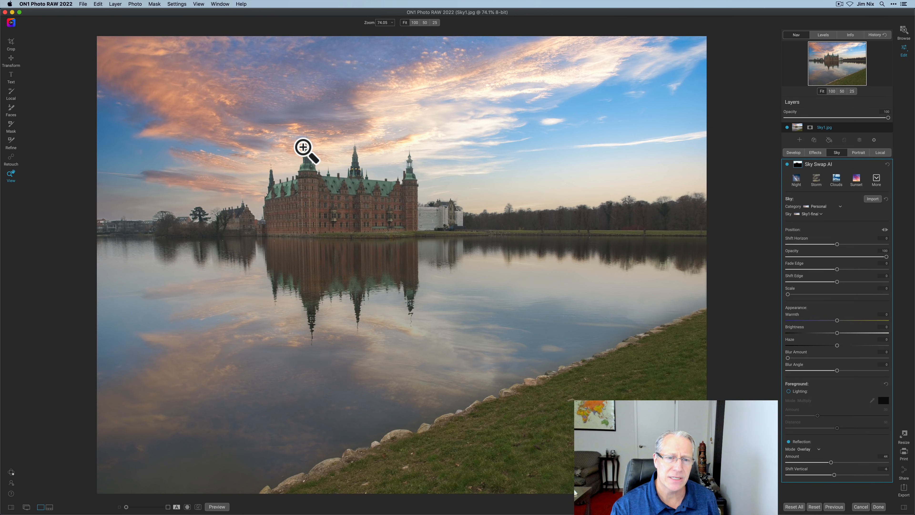
Step: Examine the sky edges around the castle towers at 100% zoom, and view the Sky Swap AI mask
{"action": "left_click", "coordinate": [309, 146]}
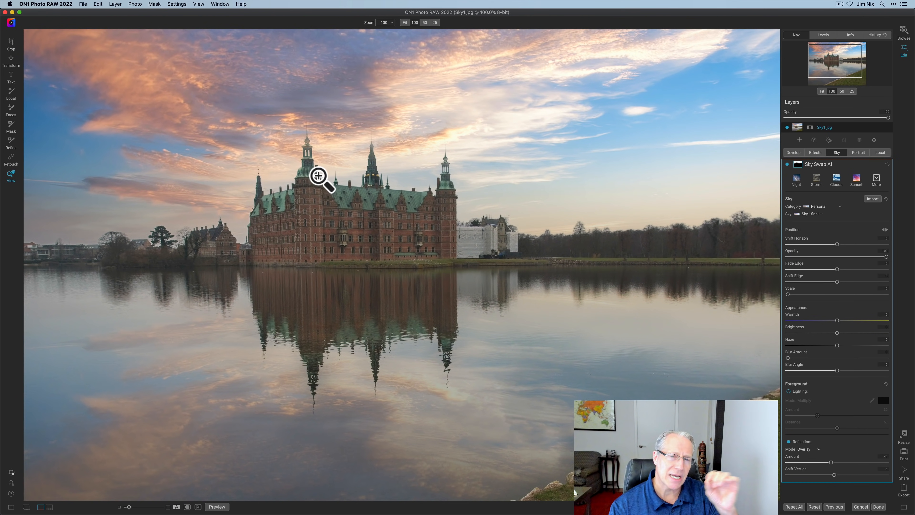
{"action": "left_click", "coordinate": [337, 205]}
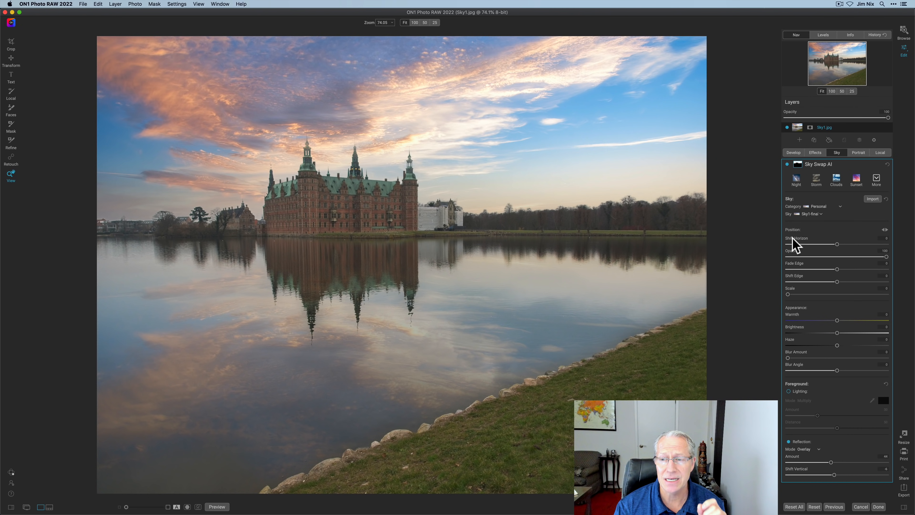
{"action": "left_click", "coordinate": [797, 164]}
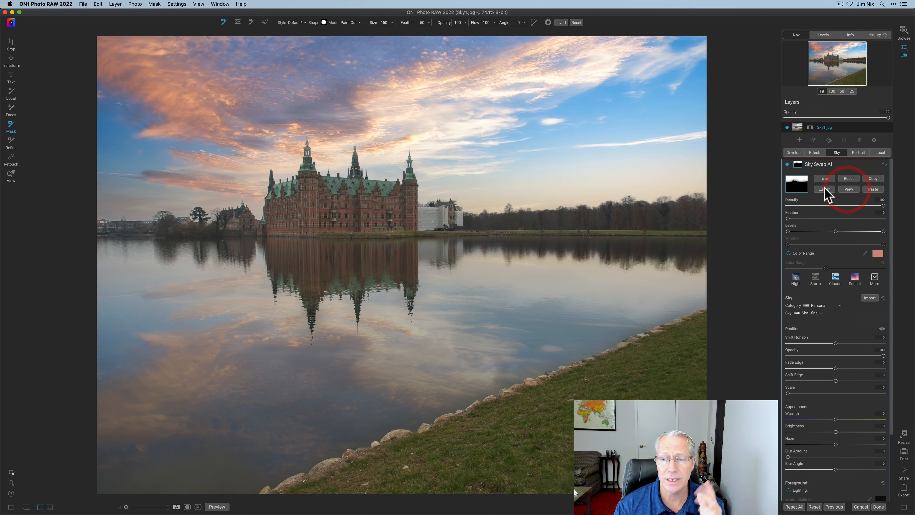
{"action": "left_click", "coordinate": [848, 189]}
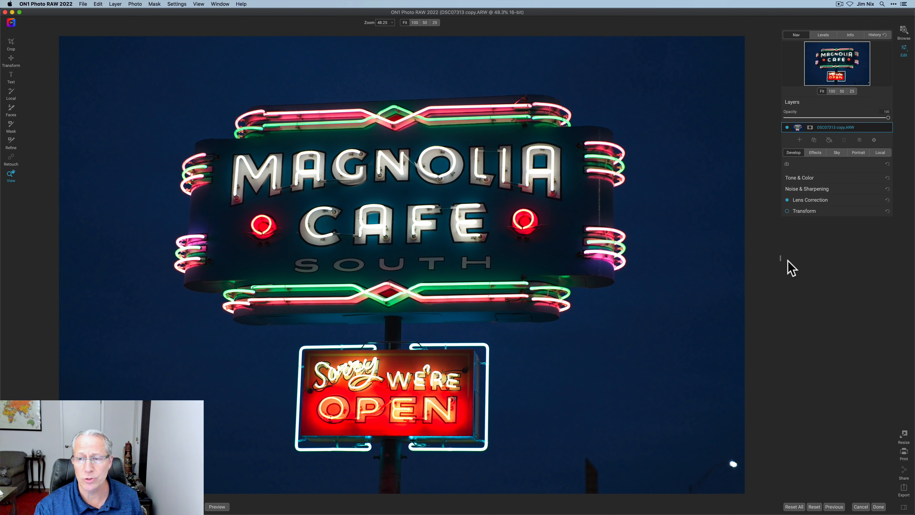
Step: Apply NoNoise AI to the neon sign photo with luminance noise reduction at 100, and open its Tone & Color settings
{"action": "left_click", "coordinate": [805, 189]}
{"action": "left_click", "coordinate": [845, 199]}
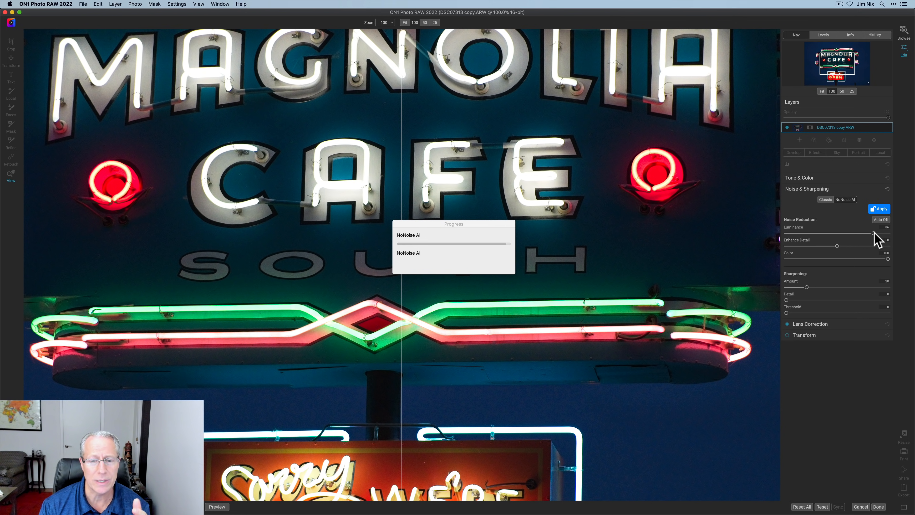
{"action": "left_click_drag", "start_coordinate": [874, 233], "coordinate": [890, 235]}
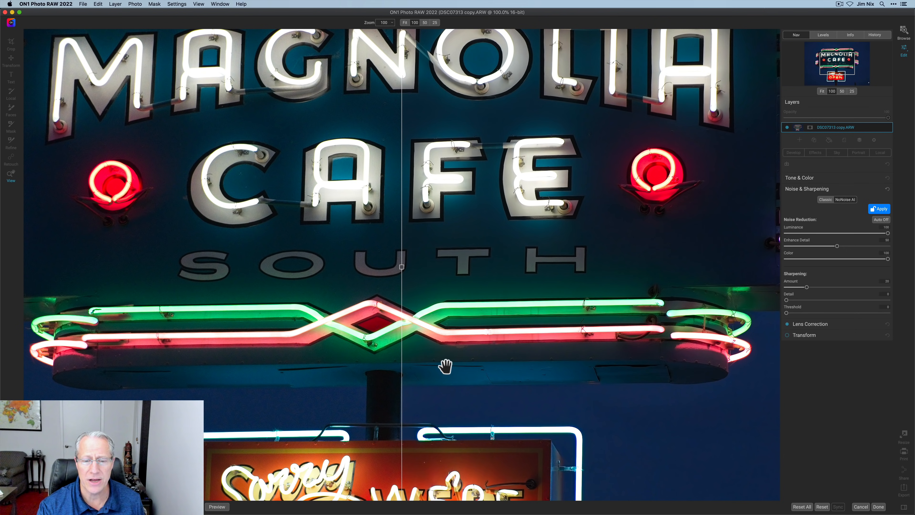
{"action": "left_click_drag", "start_coordinate": [520, 348], "coordinate": [474, 263]}
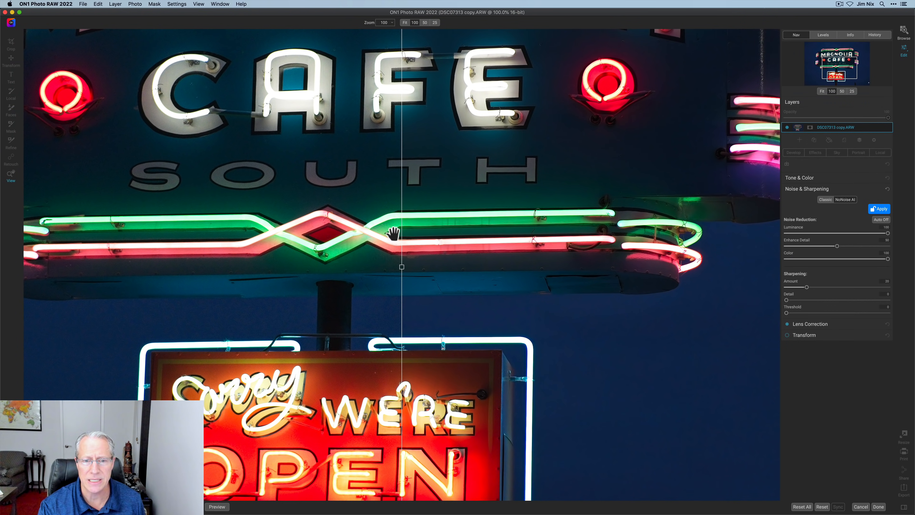
{"action": "left_click_drag", "start_coordinate": [402, 266], "coordinate": [427, 332]}
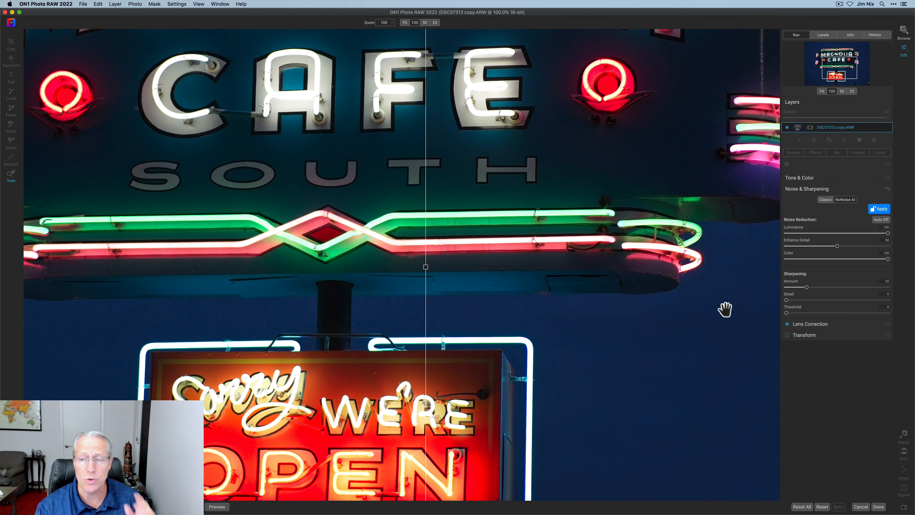
{"action": "left_click", "coordinate": [880, 209]}
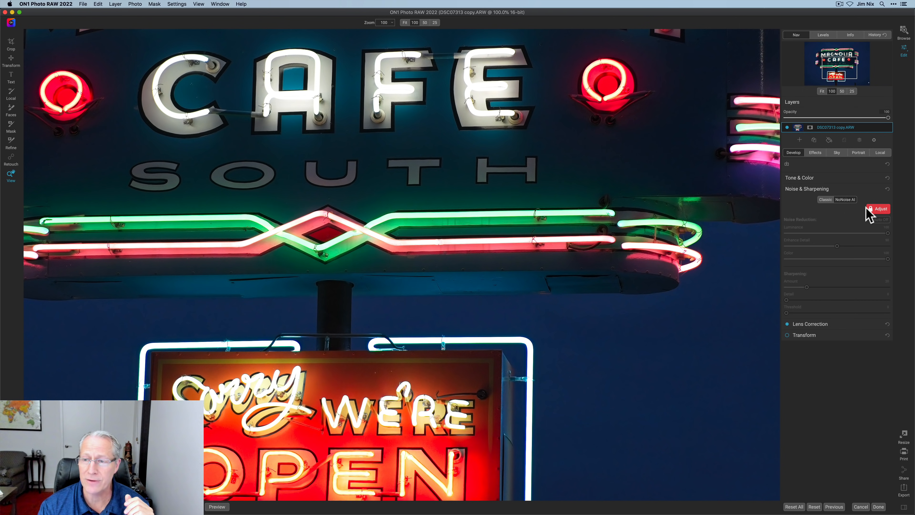
{"action": "left_click", "coordinate": [808, 178]}
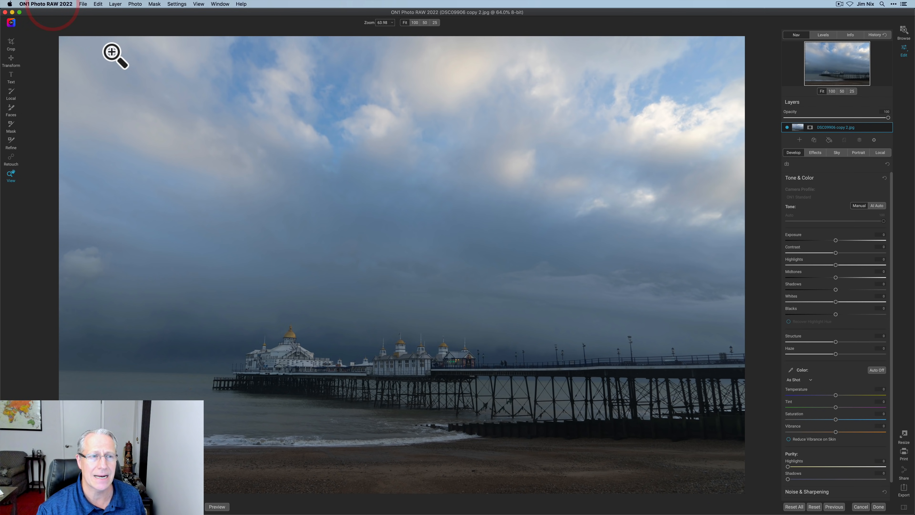
Step: Open the third-party plug-in preferences and bring up the folder chooser for the secondary plug-in folder
{"action": "left_click", "coordinate": [53, 4]}
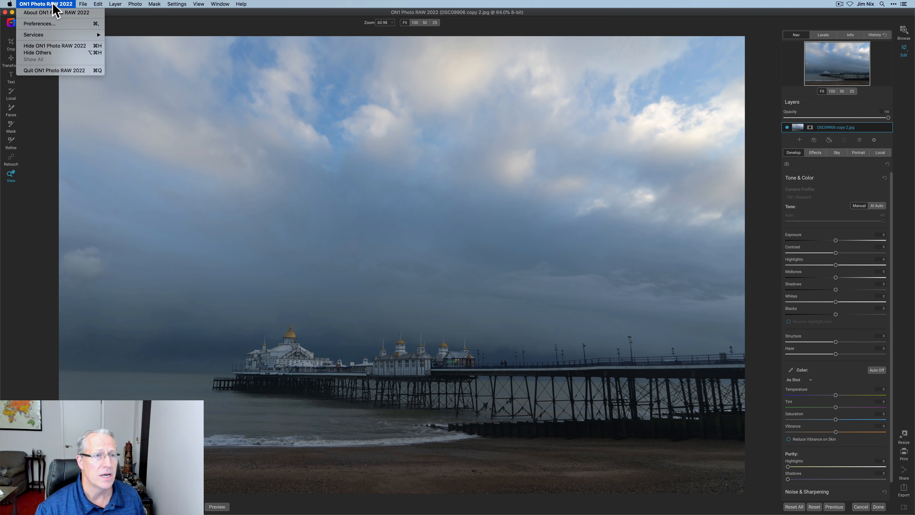
{"action": "left_click", "coordinate": [84, 23]}
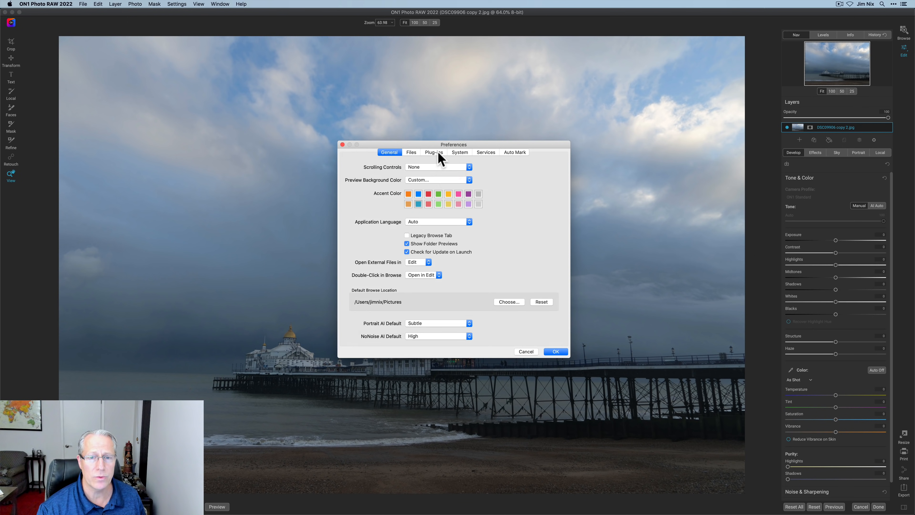
{"action": "left_click", "coordinate": [438, 154]}
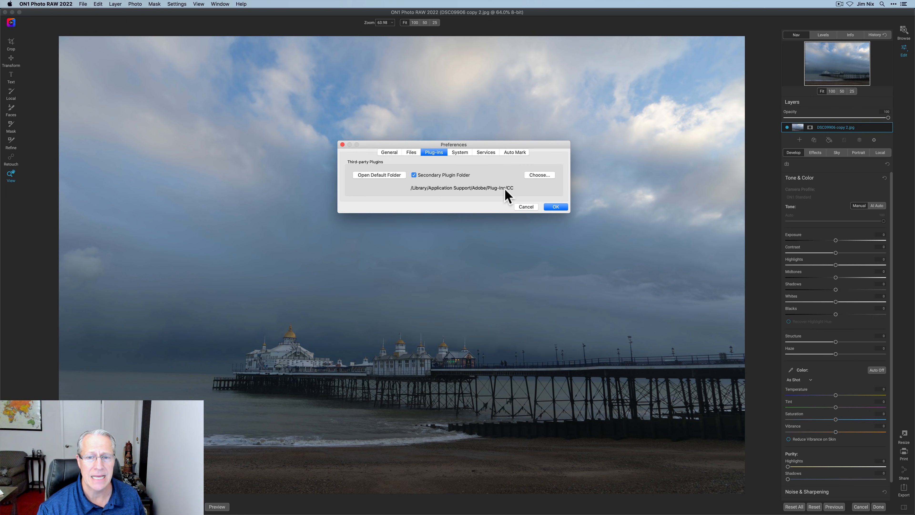
{"action": "left_click", "coordinate": [537, 177]}
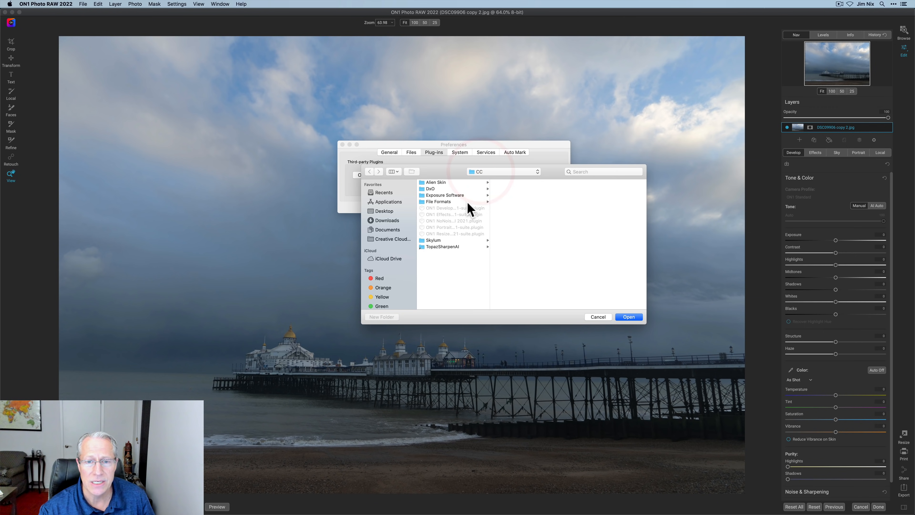
Step: Browse Adobe's Plug-Ins folder, its CC folder and the DxO and Skylum subfolders, and close the preferences without changes
{"action": "left_click", "coordinate": [482, 172]}
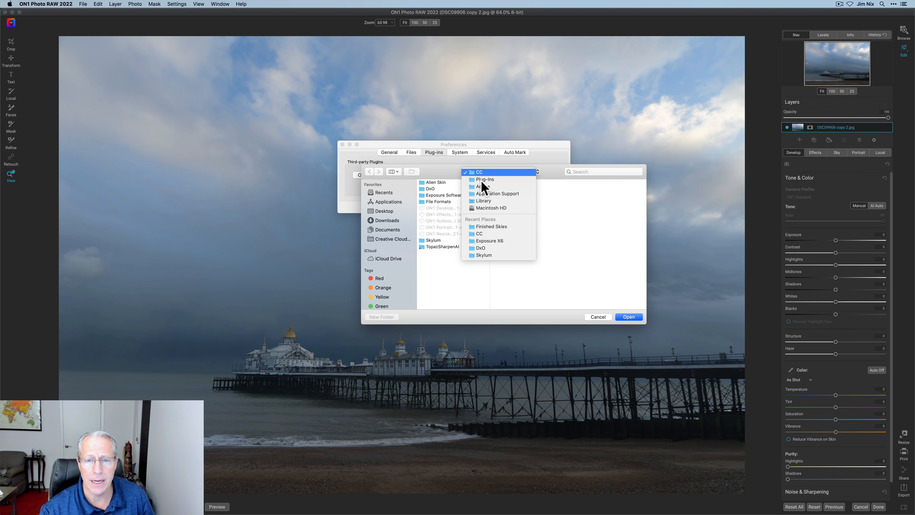
{"action": "left_click", "coordinate": [484, 179]}
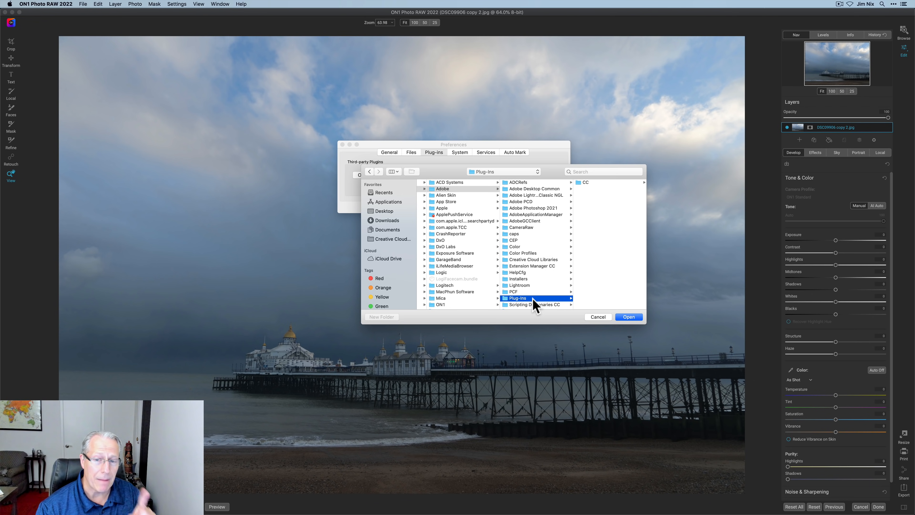
{"action": "left_click", "coordinate": [586, 183]}
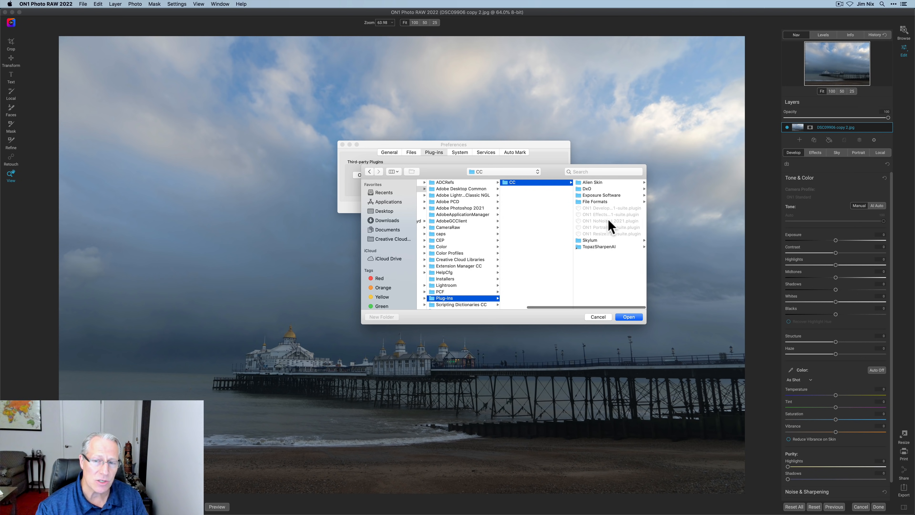
{"action": "left_click", "coordinate": [591, 188]}
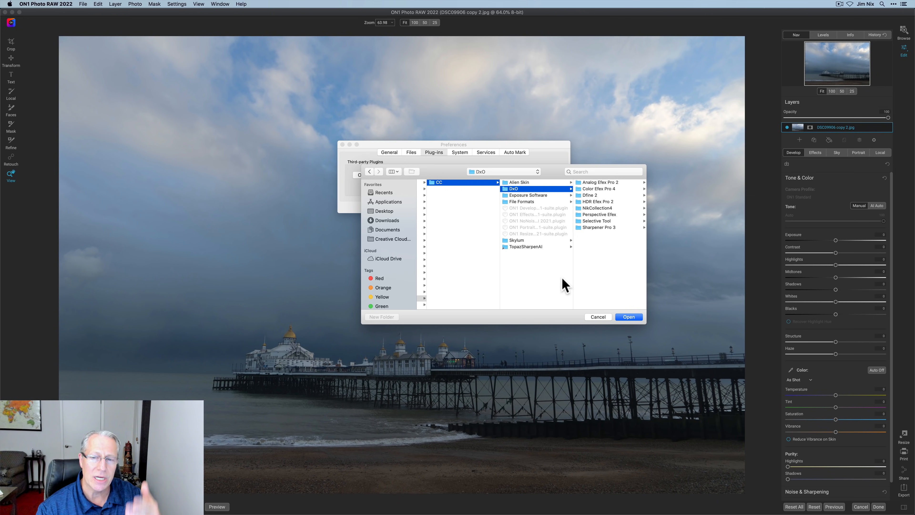
{"action": "left_click", "coordinate": [439, 183]}
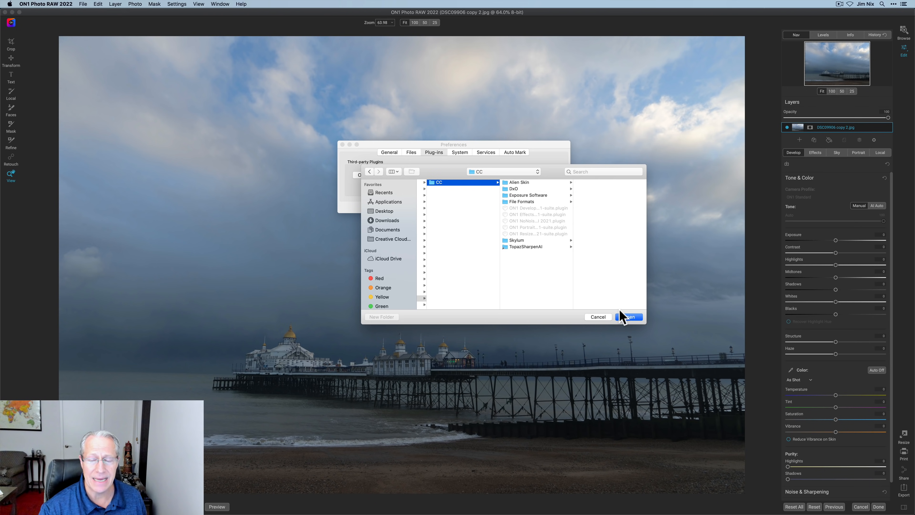
{"action": "left_click", "coordinate": [520, 240]}
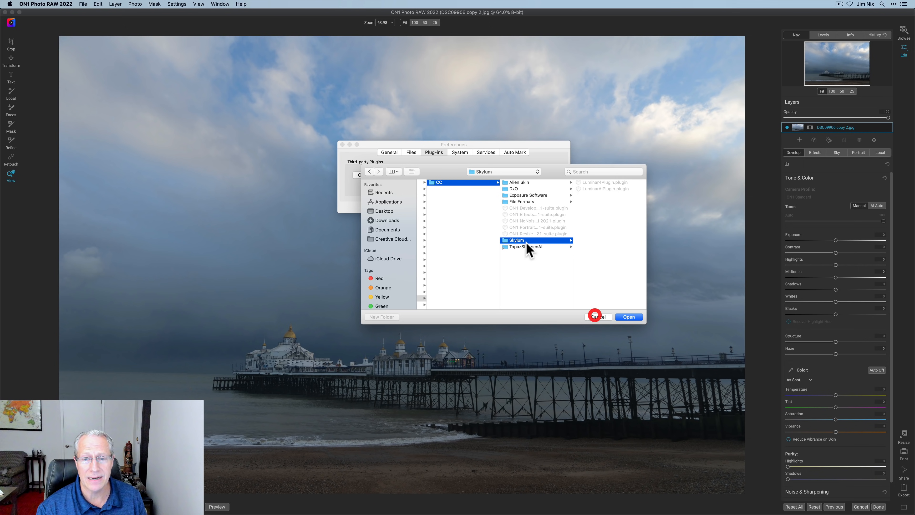
{"action": "left_click", "coordinate": [598, 317]}
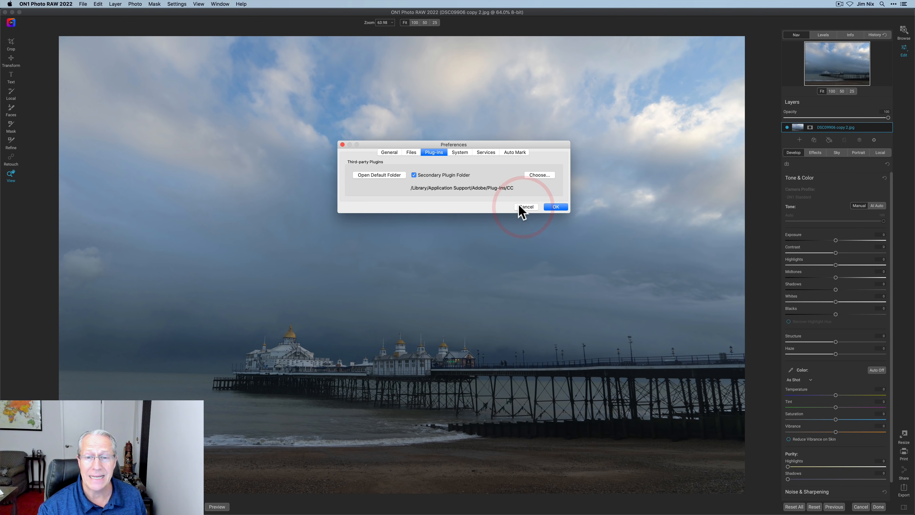
{"action": "left_click", "coordinate": [526, 206]}
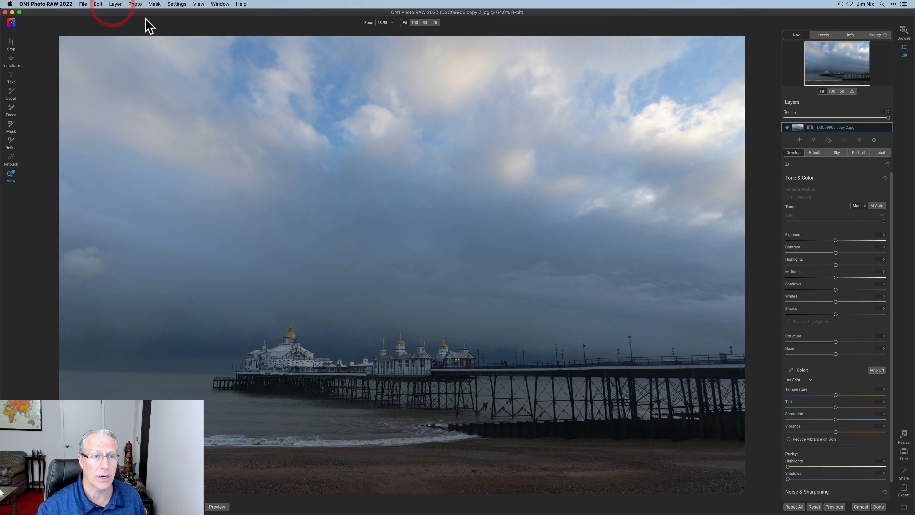
Step: Send the pier photo to the Luminar AI plug-in from Skylum Software as a layer filter
{"action": "left_click", "coordinate": [112, 5]}
{"action": "mouse_move", "coordinate": [130, 100]}
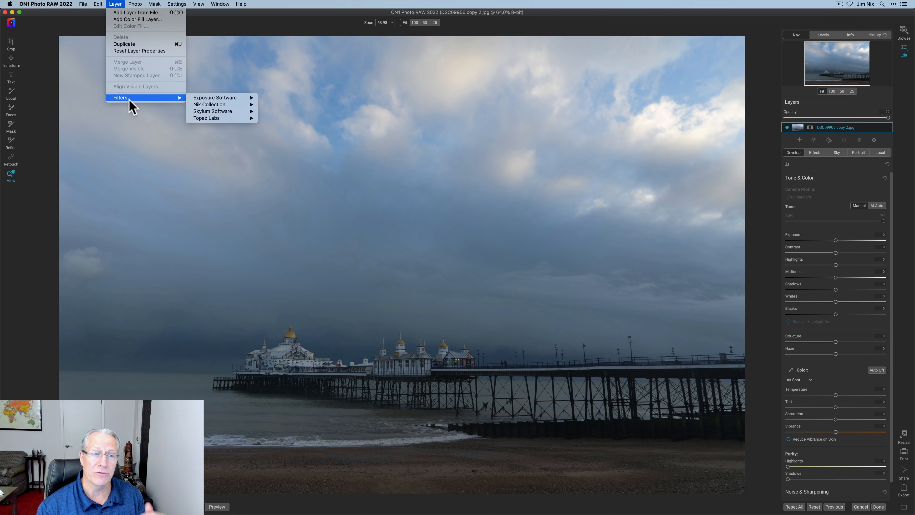
{"action": "mouse_move", "coordinate": [200, 100]}
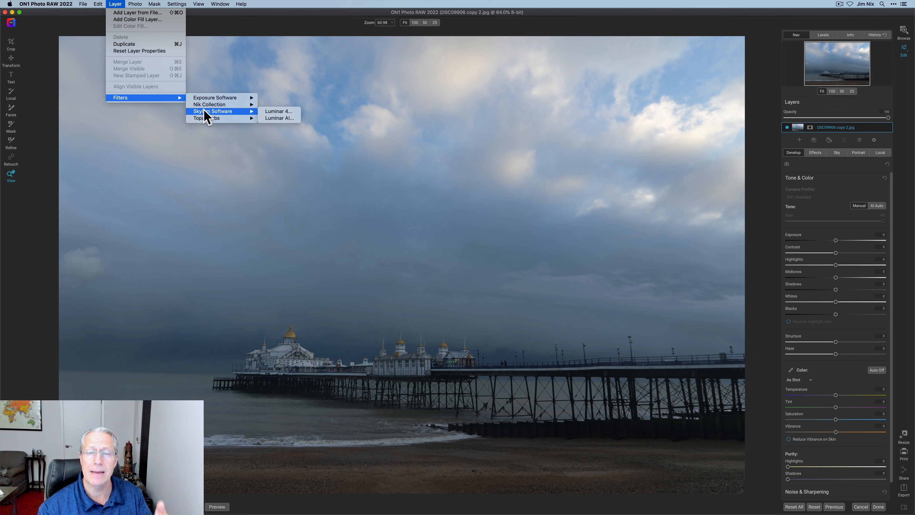
{"action": "left_click", "coordinate": [268, 118]}
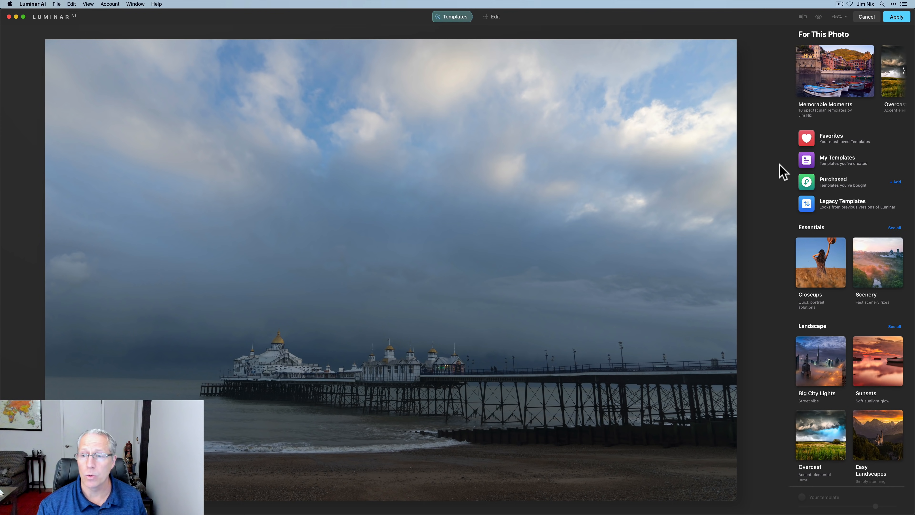
Step: Apply the Golden light template from My Templates to the pier photo and reduce its strength to roughly two thirds
{"action": "left_click", "coordinate": [840, 160]}
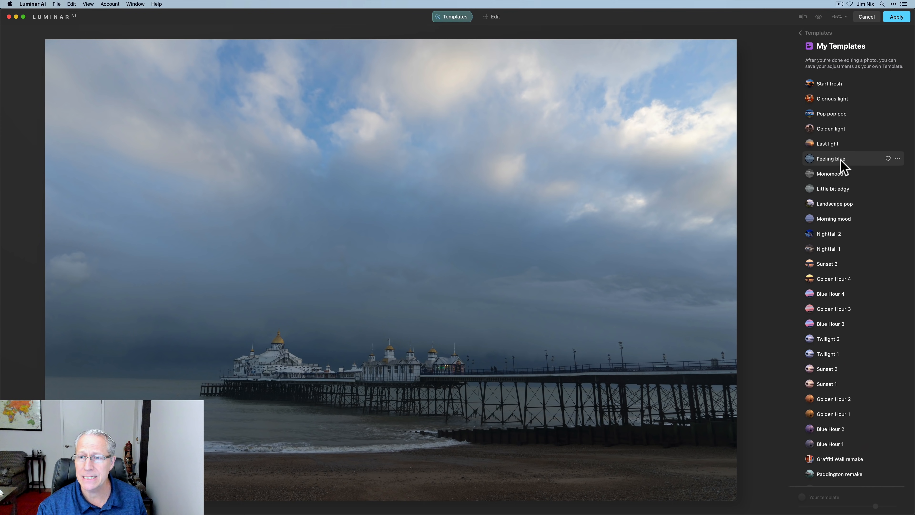
{"action": "left_click", "coordinate": [836, 129]}
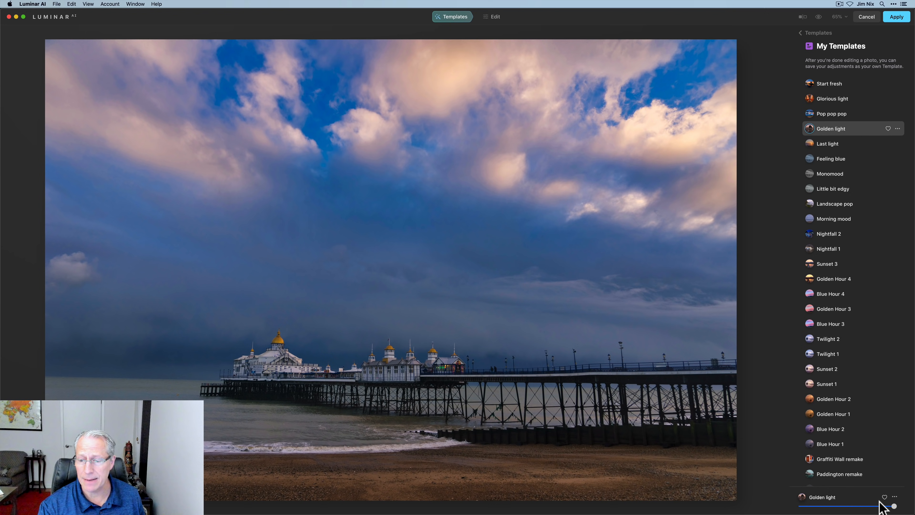
{"action": "left_click_drag", "start_coordinate": [893, 506], "coordinate": [861, 507]}
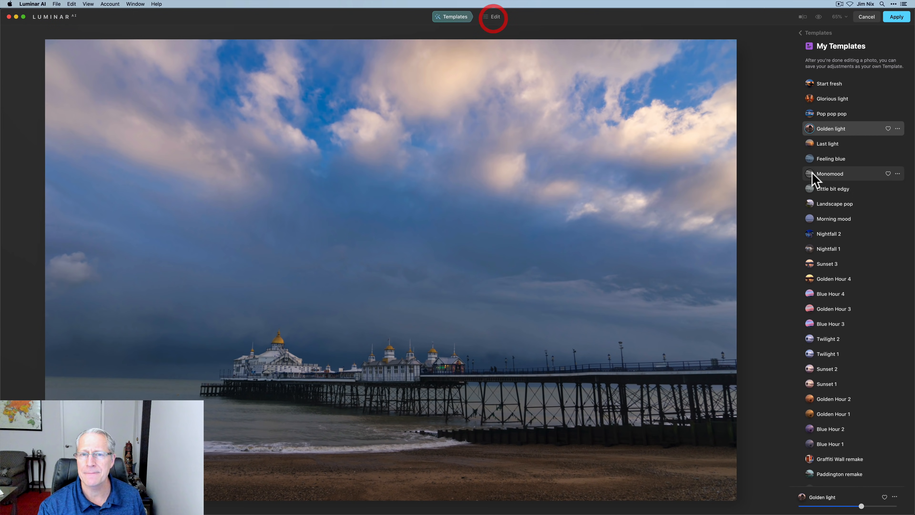
Step: Set Golden Hour to 46 in the Landscape editing tool
{"action": "left_click", "coordinate": [495, 18]}
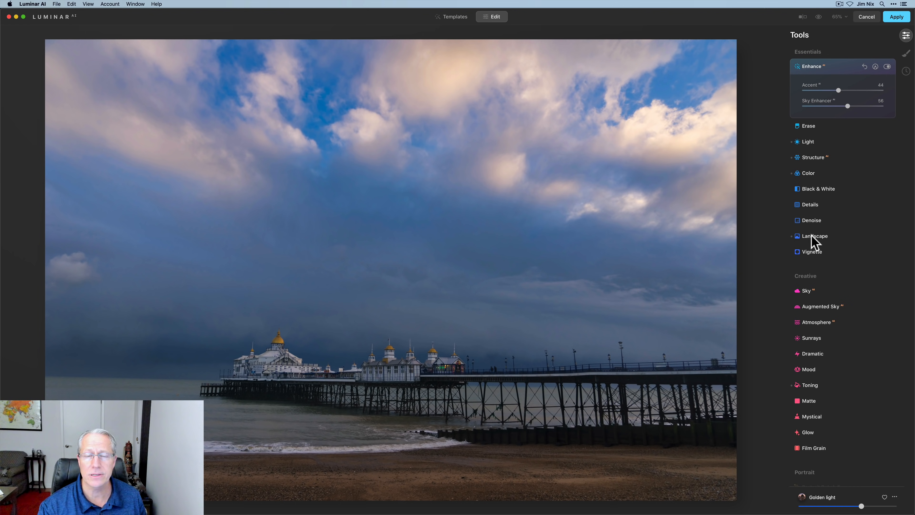
{"action": "left_click", "coordinate": [814, 241]}
{"action": "left_click_drag", "start_coordinate": [812, 232], "coordinate": [841, 233]}
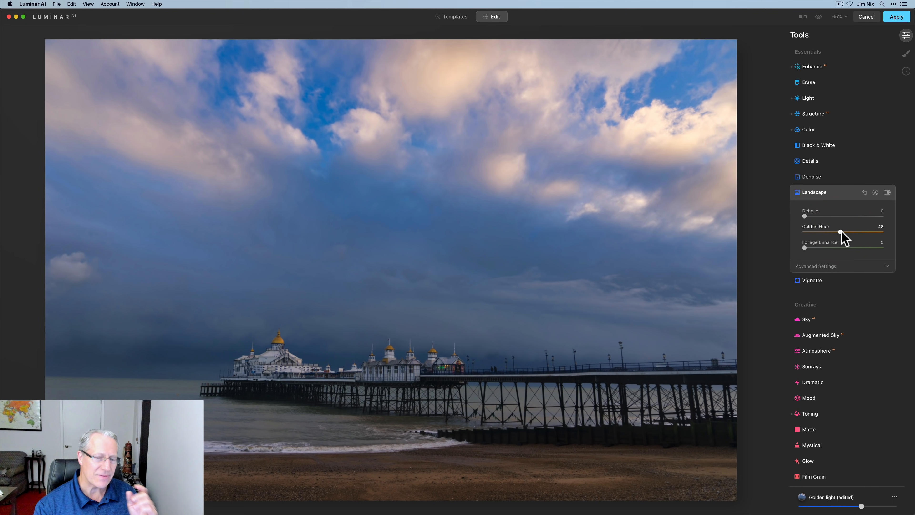
Step: Apply the Luminar AI edit back to ON1 Photo RAW and compare the photo with its new layer hidden and shown
{"action": "left_click", "coordinate": [896, 17]}
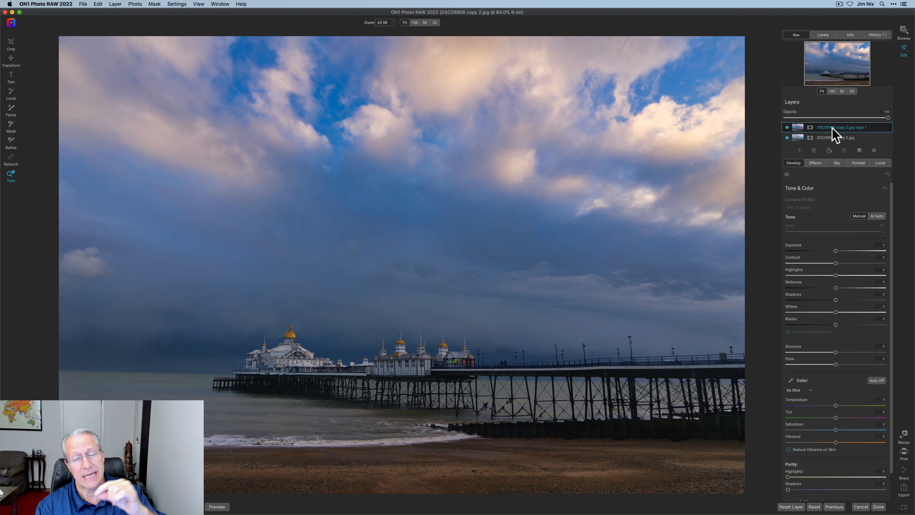
{"action": "left_click", "coordinate": [787, 127]}
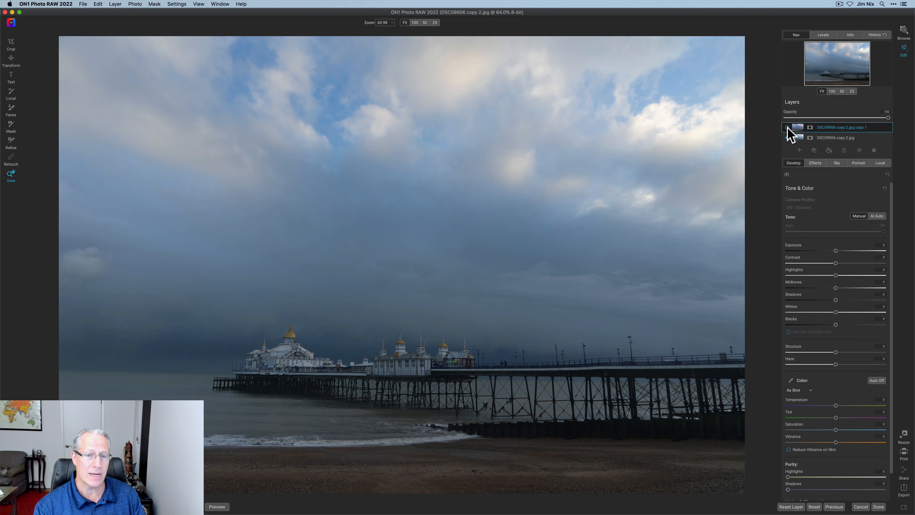
{"action": "left_click", "coordinate": [787, 128]}
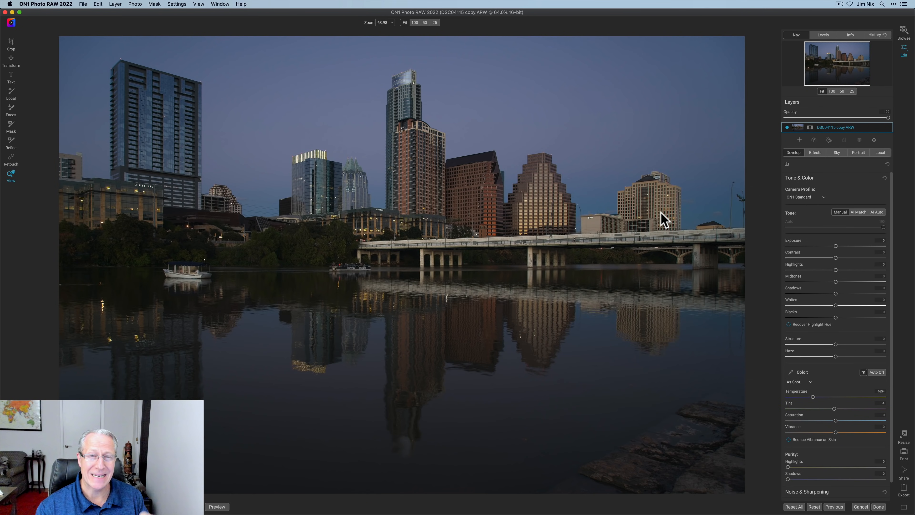
Step: Add an HDR Look effects filter to the city skyline photo and invert the filter's mask to black
{"action": "left_click", "coordinate": [817, 152]}
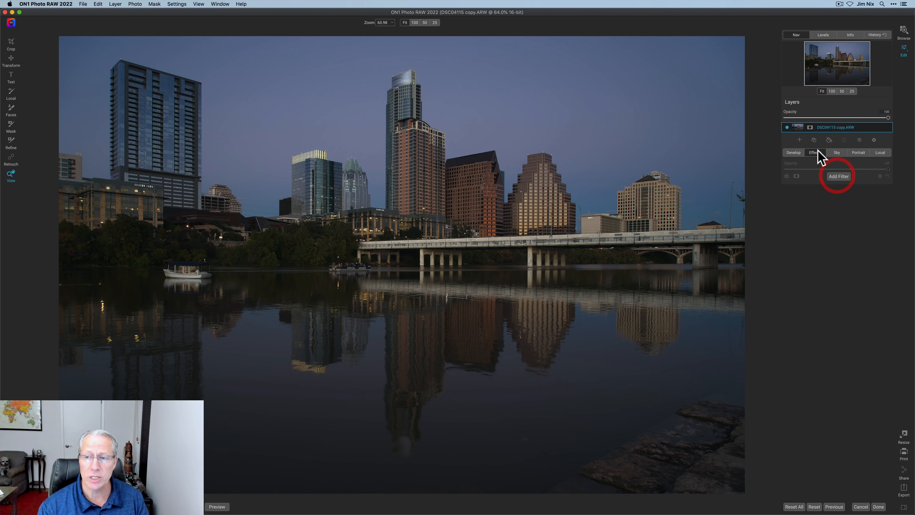
{"action": "left_click", "coordinate": [837, 176]}
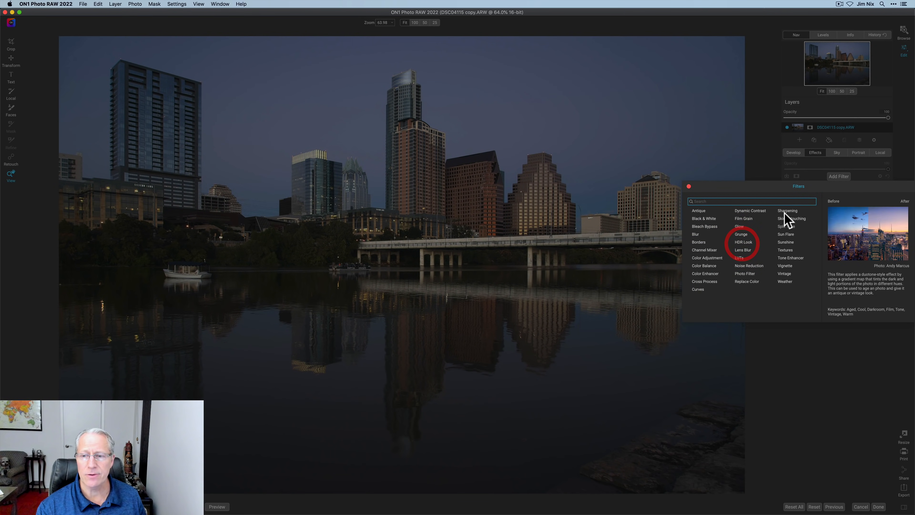
{"action": "left_click", "coordinate": [742, 241]}
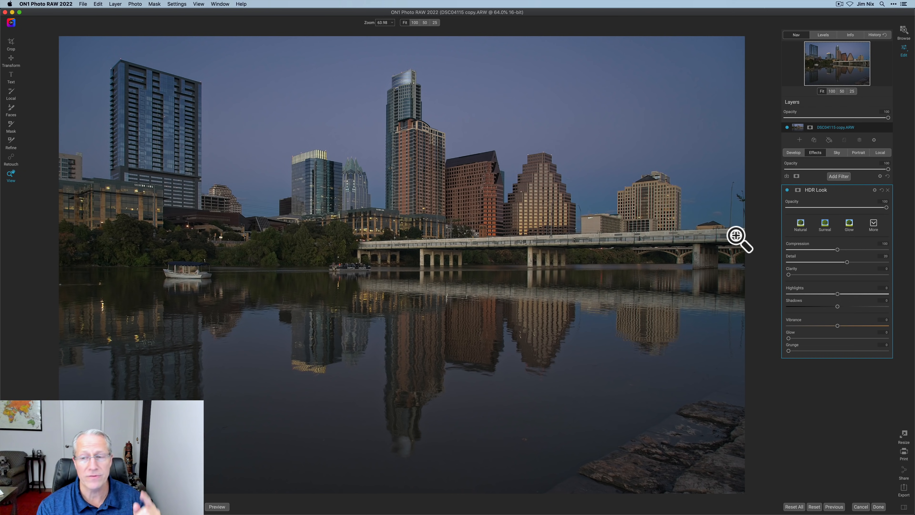
{"action": "left_click", "coordinate": [798, 190]}
{"action": "left_click", "coordinate": [825, 226]}
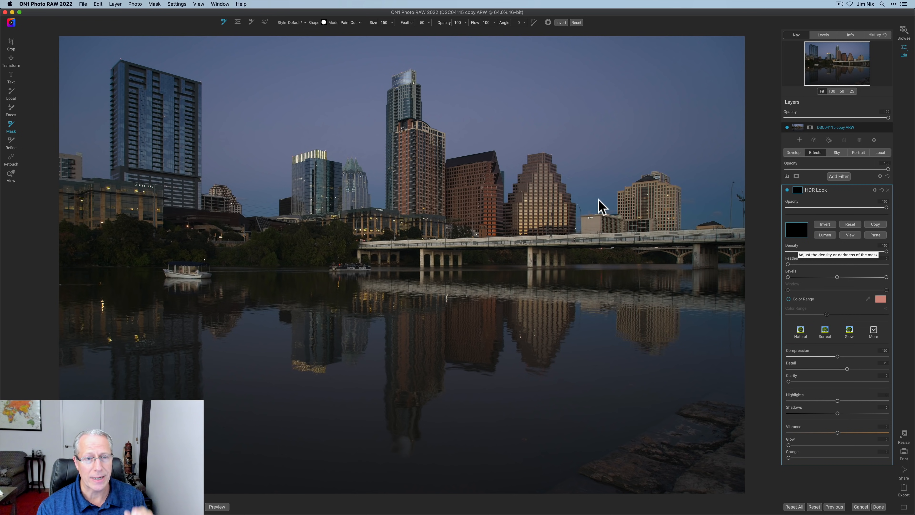
Step: Outline the tall glass tower at the skyline's far left with a closed straight-segment path for the HDR Look mask
{"action": "left_click", "coordinate": [264, 23]}
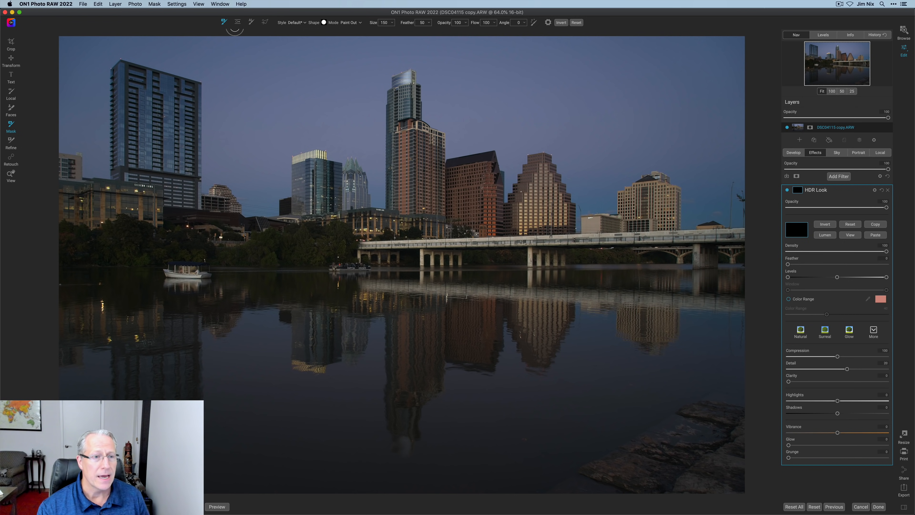
{"action": "left_click", "coordinate": [265, 23]}
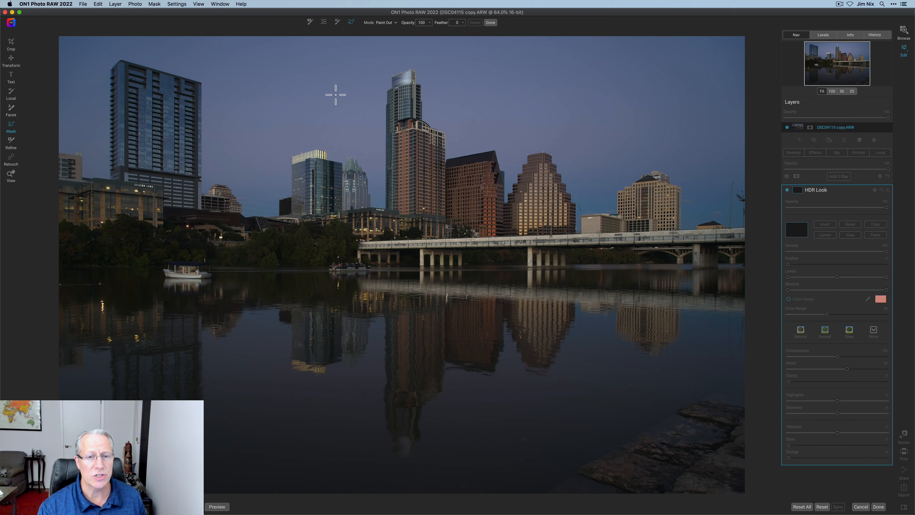
{"action": "left_click", "coordinate": [110, 177]}
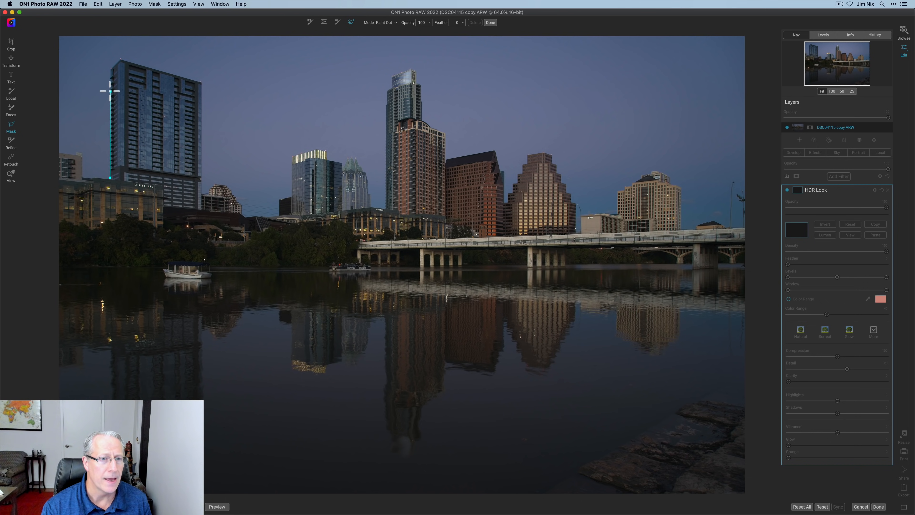
{"action": "left_click", "coordinate": [110, 68]}
{"action": "left_click", "coordinate": [120, 59]}
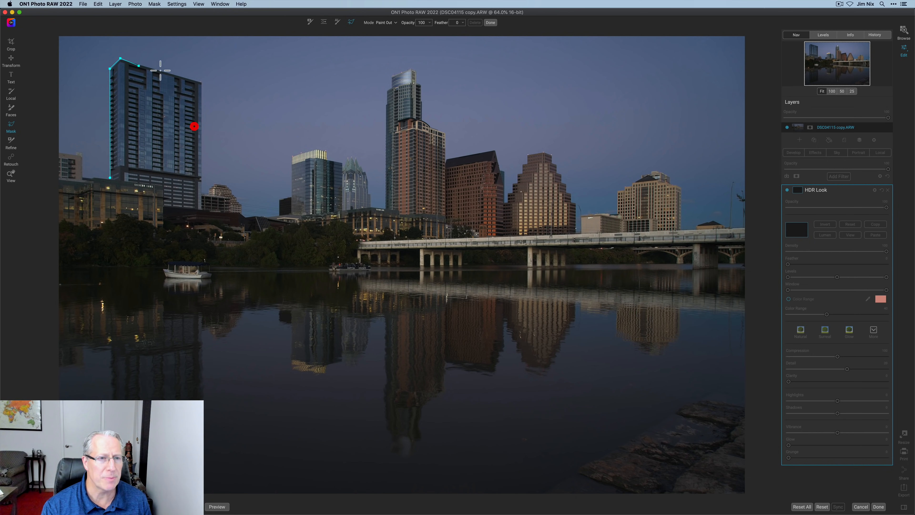
{"action": "left_click", "coordinate": [201, 82]}
{"action": "left_click", "coordinate": [201, 208]}
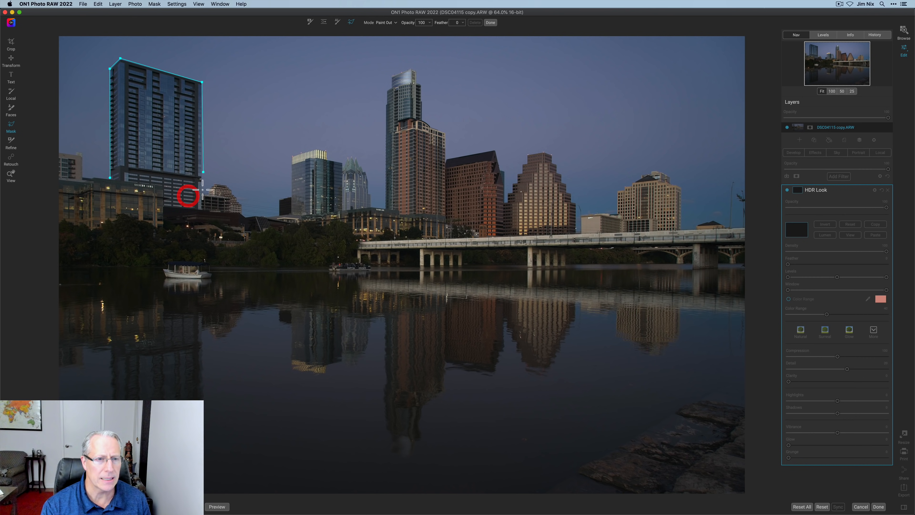
{"action": "left_click", "coordinate": [193, 208]}
{"action": "left_click", "coordinate": [163, 206]}
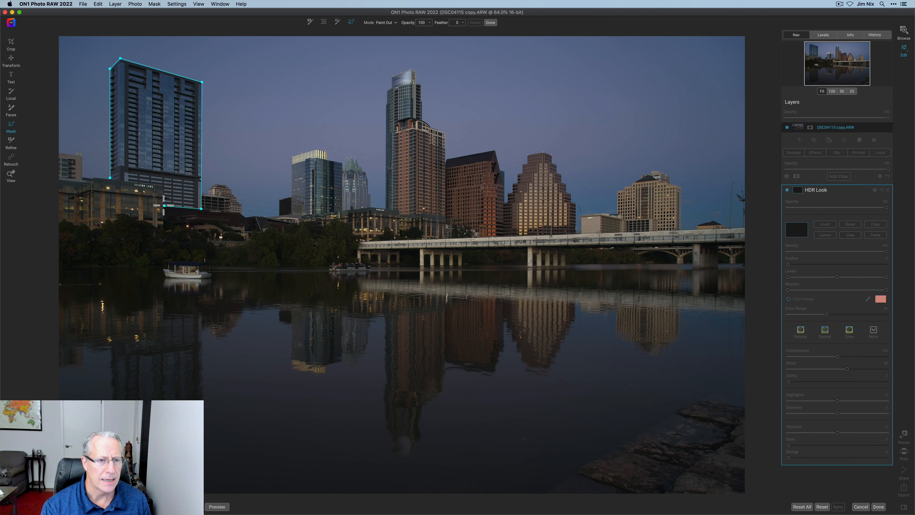
{"action": "left_click", "coordinate": [163, 185]}
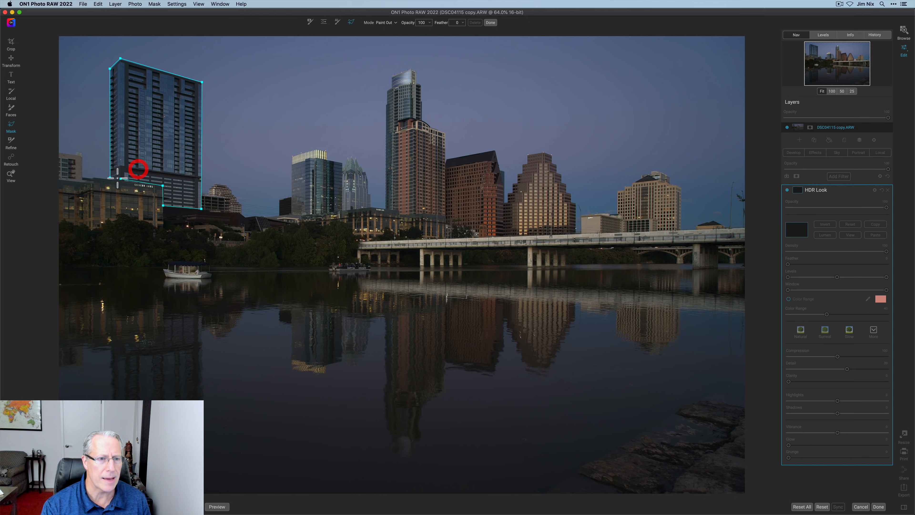
{"action": "left_click", "coordinate": [109, 177]}
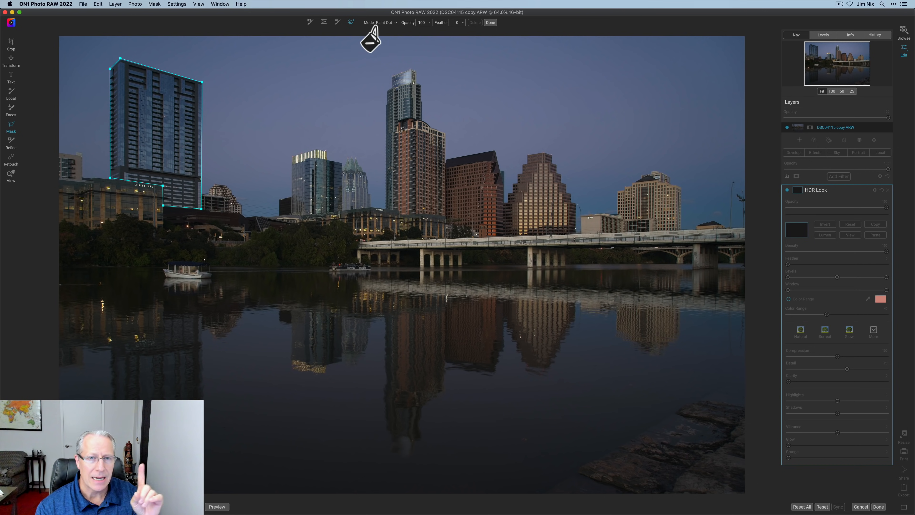
Step: Paint the outlined tower into the HDR Look mask using Paint In mode, finish the path, and check the mask in black-and-white view
{"action": "left_click", "coordinate": [389, 27]}
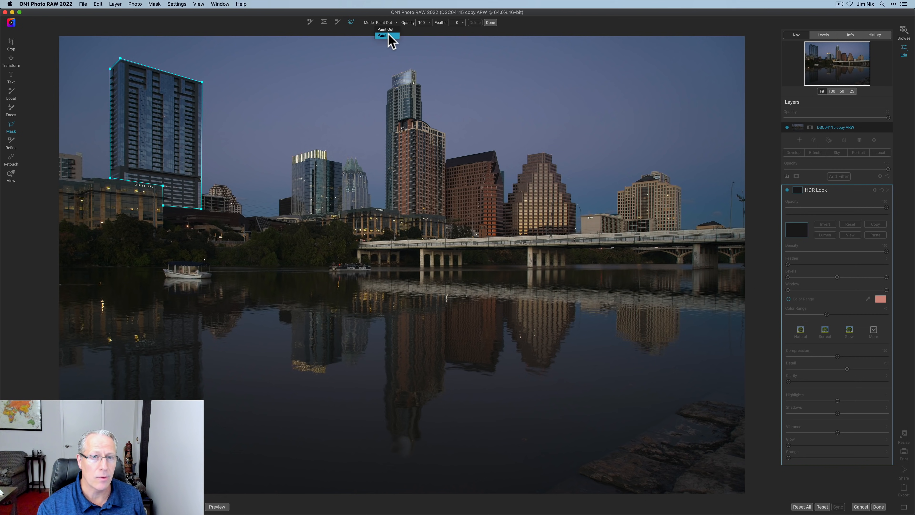
{"action": "left_click", "coordinate": [386, 36]}
{"action": "left_click", "coordinate": [165, 136]}
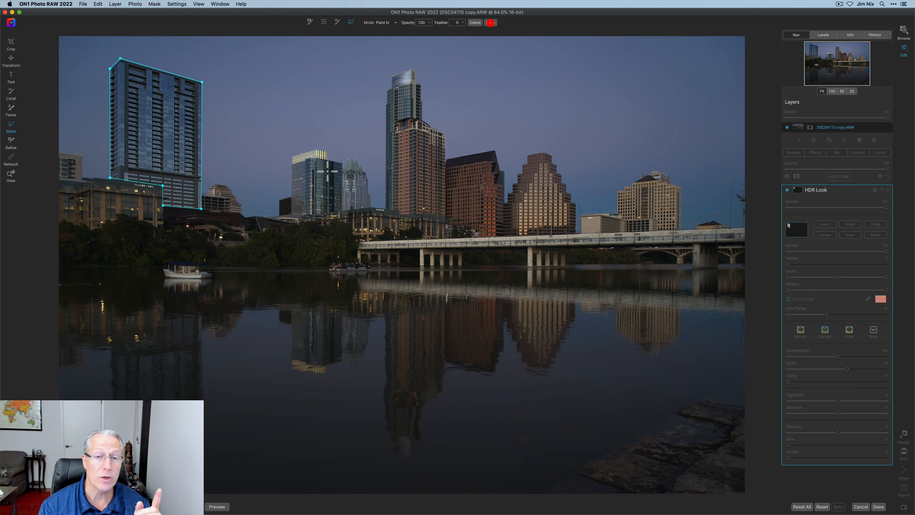
{"action": "left_click", "coordinate": [490, 23]}
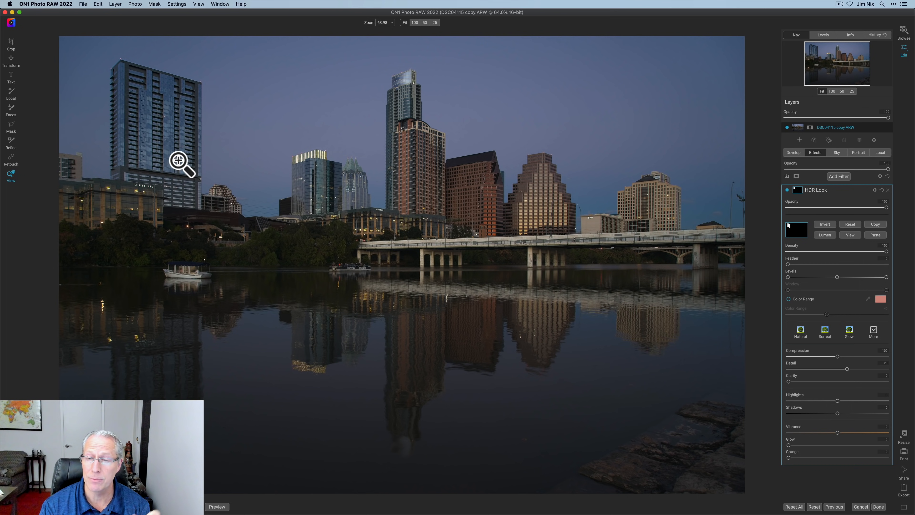
{"action": "left_click", "coordinate": [850, 235]}
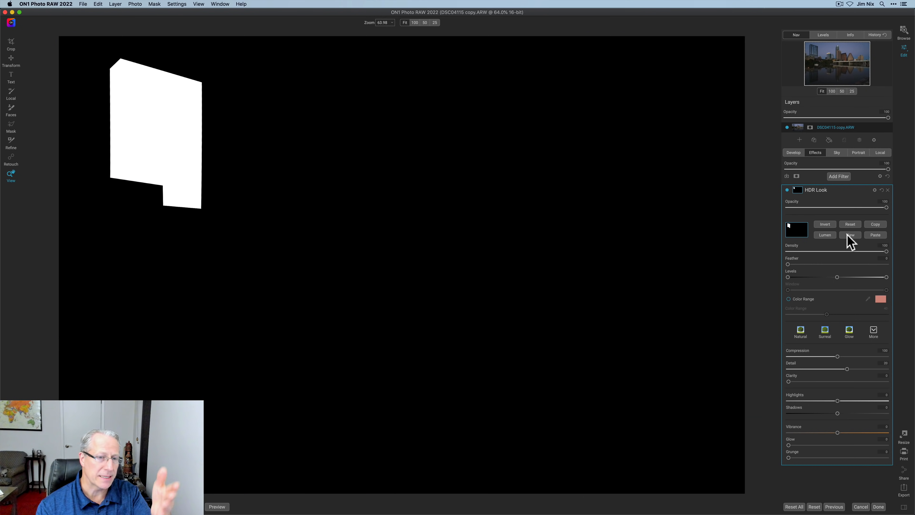
{"action": "left_click", "coordinate": [850, 235]}
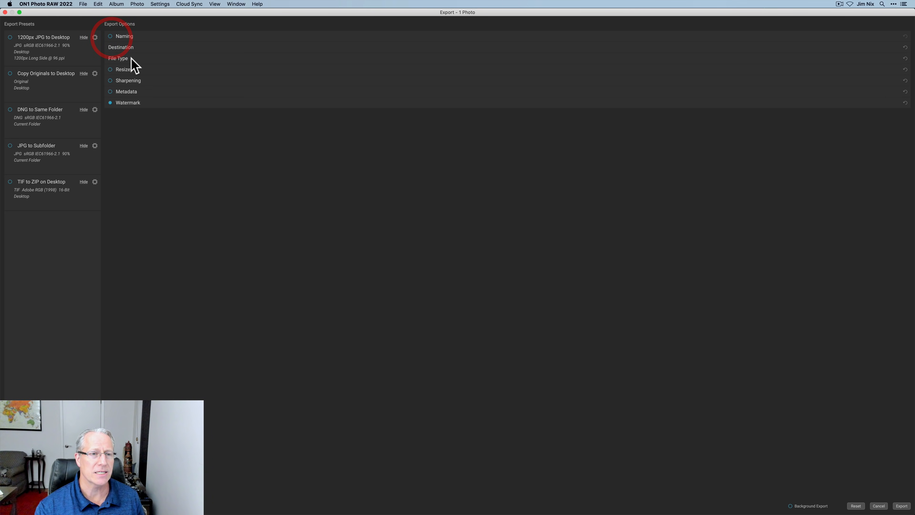
Step: Enable the Naming export option and inspect its file name field and extension case choices
{"action": "left_click", "coordinate": [110, 37]}
{"action": "left_click", "coordinate": [126, 38]}
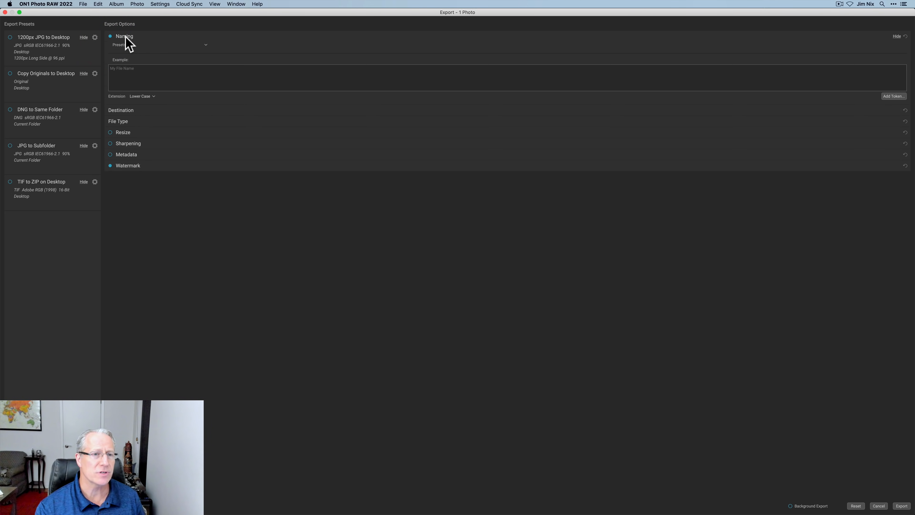
{"action": "left_click", "coordinate": [148, 68]}
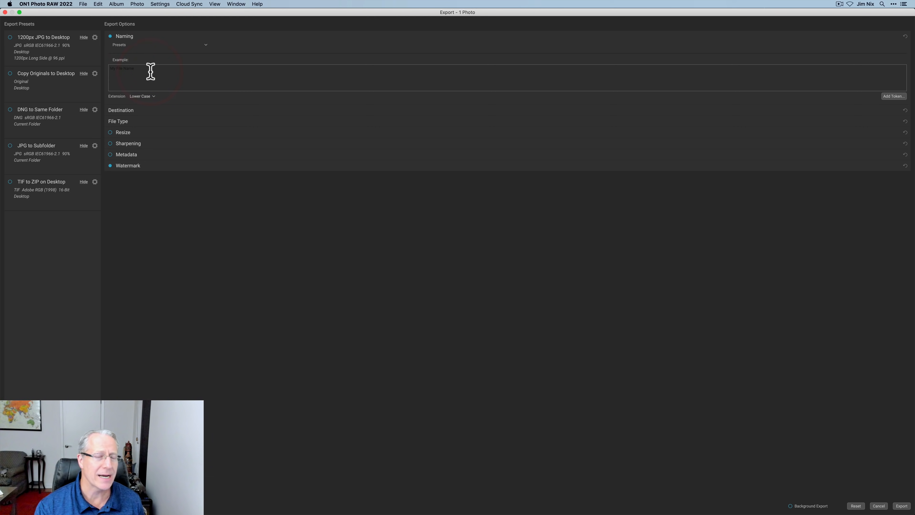
{"action": "left_click", "coordinate": [149, 80]}
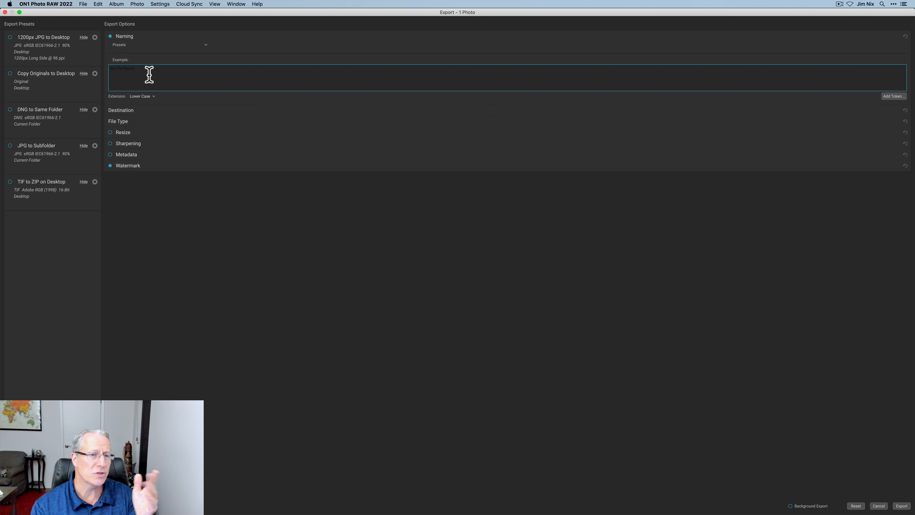
{"action": "left_click", "coordinate": [424, 100]}
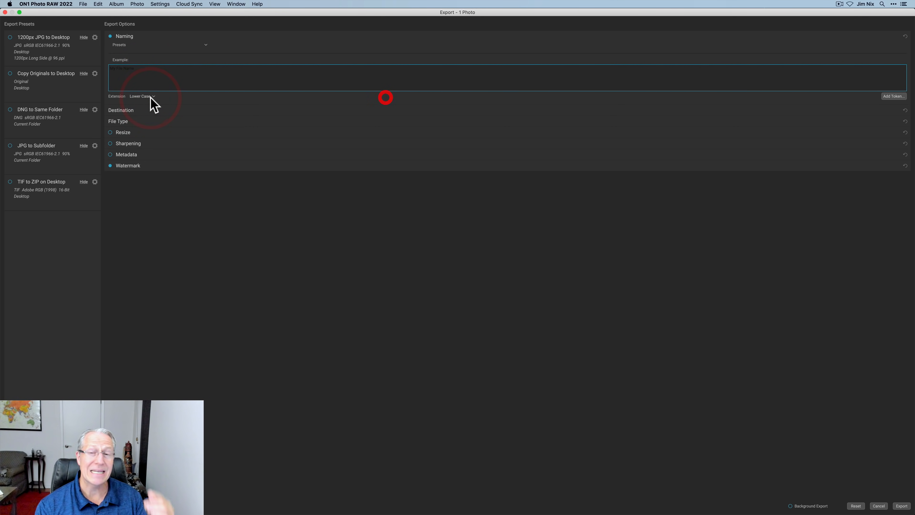
{"action": "left_click", "coordinate": [150, 97]}
{"action": "left_click", "coordinate": [150, 98]}
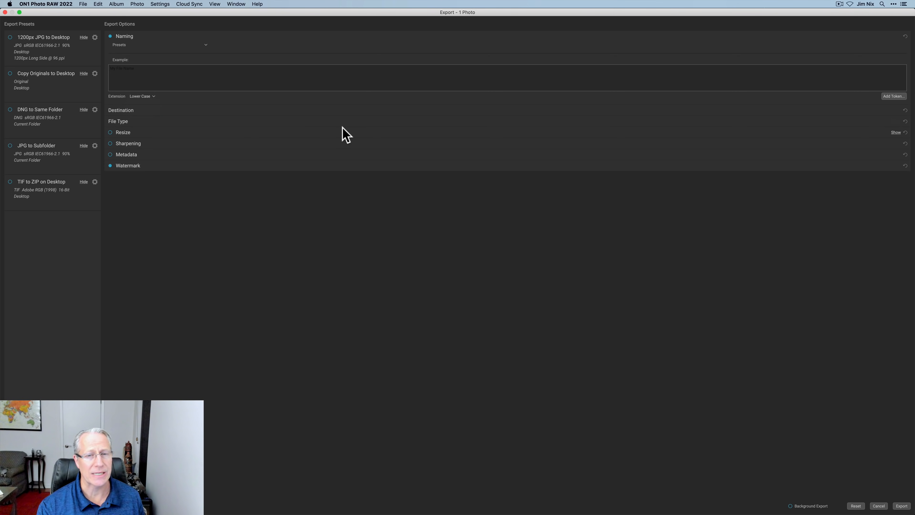
Step: Examine the Filename, Date/Time, Sequence Number and Metadata tokens available for export naming
{"action": "left_click", "coordinate": [899, 95]}
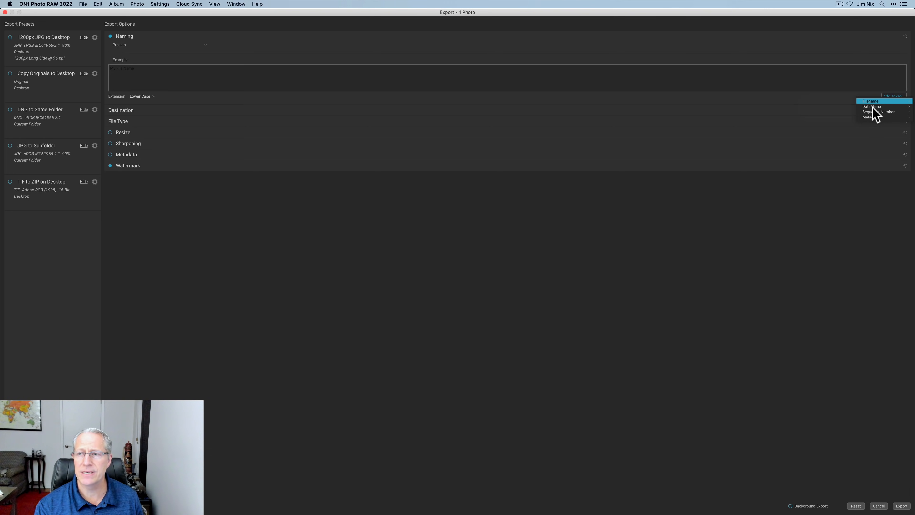
{"action": "mouse_move", "coordinate": [871, 105]}
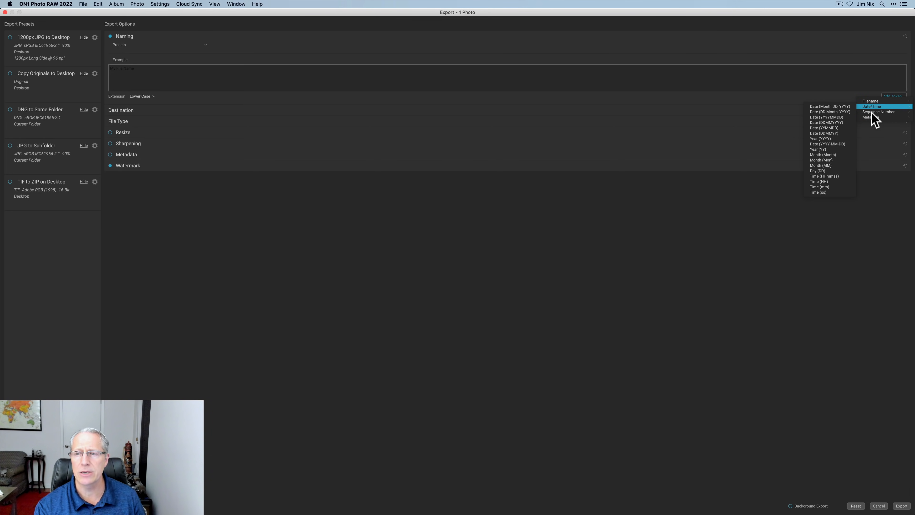
{"action": "mouse_move", "coordinate": [840, 116]}
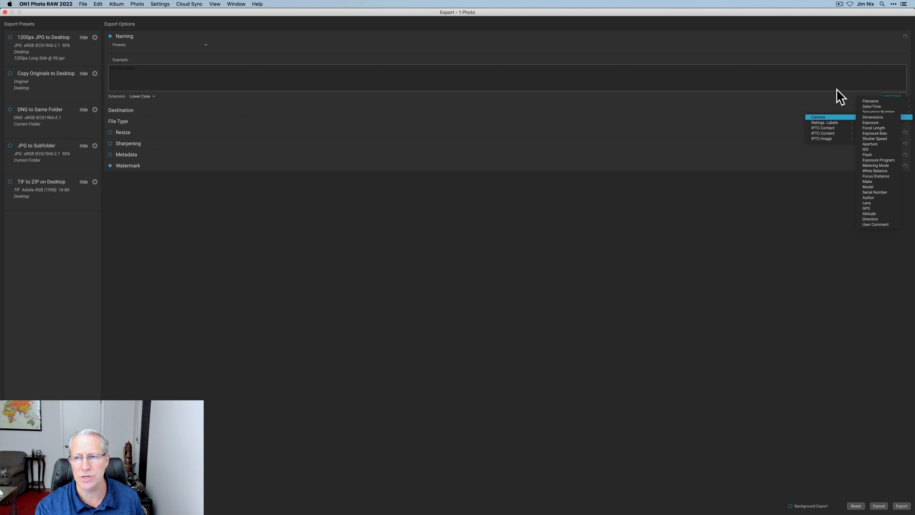
{"action": "left_click", "coordinate": [851, 89]}
{"action": "left_click", "coordinate": [889, 96]}
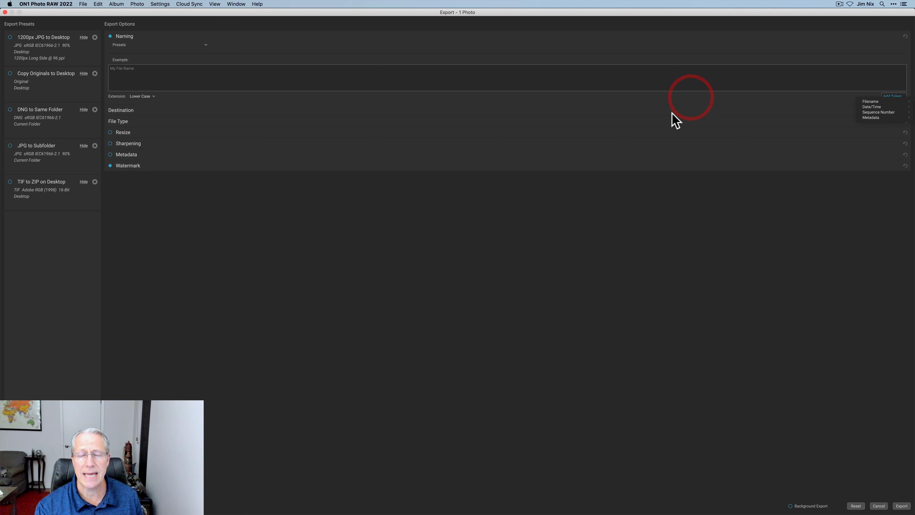
{"action": "left_click", "coordinate": [689, 101]}
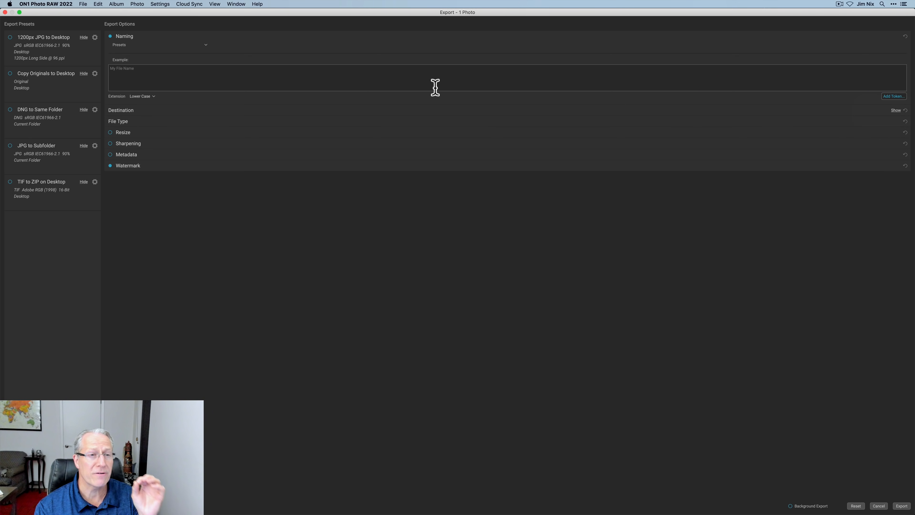
{"action": "left_click", "coordinate": [133, 36]}
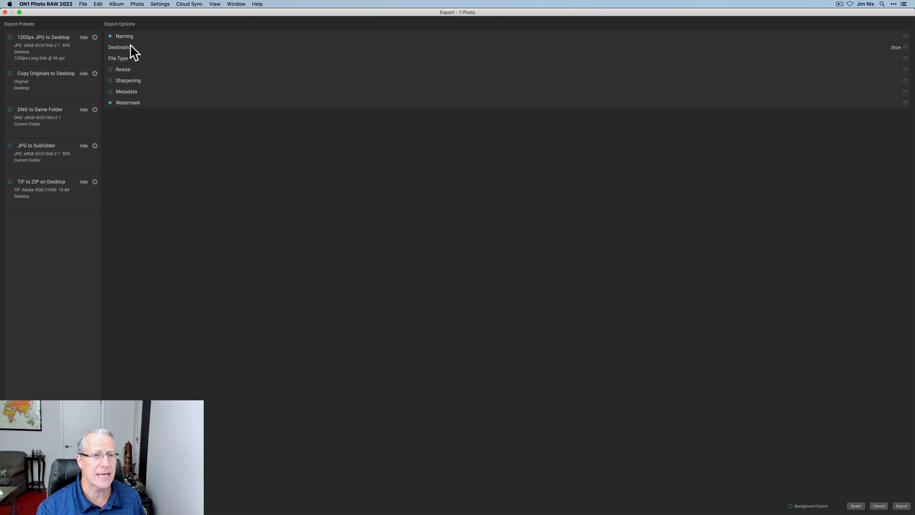
Step: Examine the Destination and File Type export options, including subfolder, after-export, profile and bit depth settings
{"action": "left_click", "coordinate": [129, 47]}
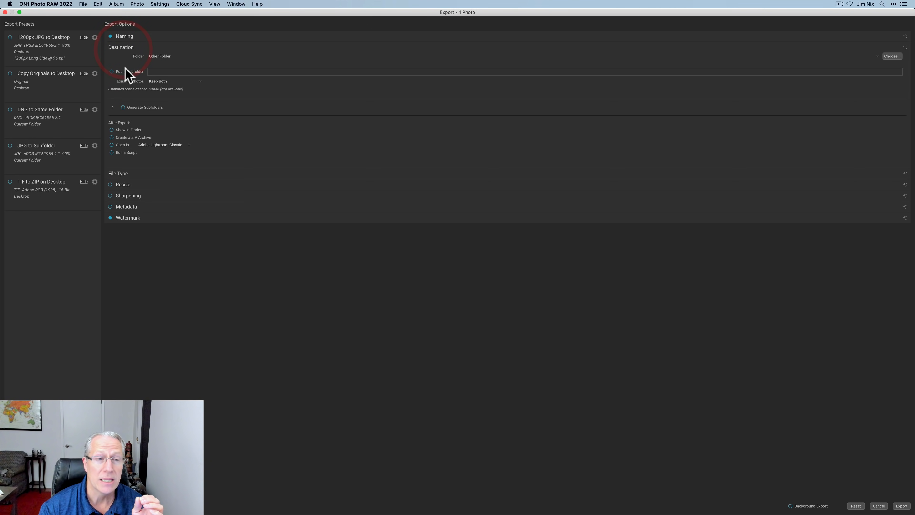
{"action": "left_click", "coordinate": [122, 48]}
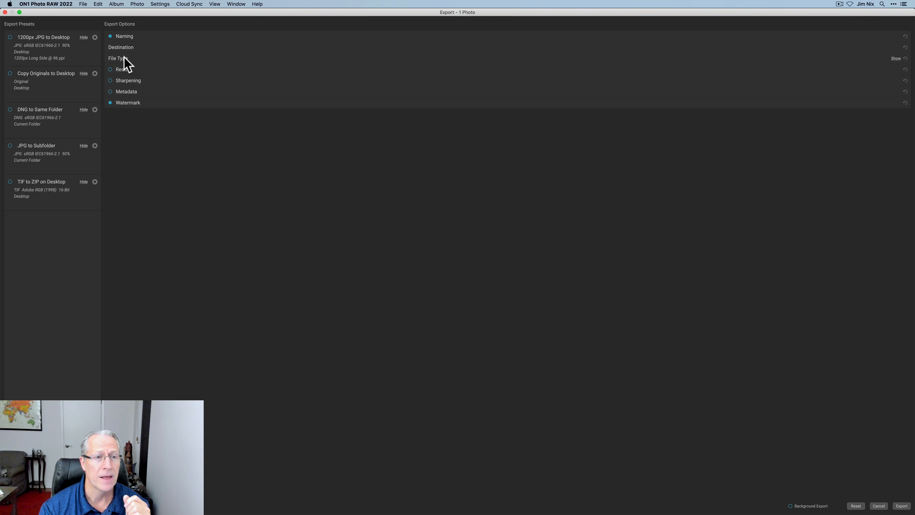
{"action": "left_click", "coordinate": [122, 59]}
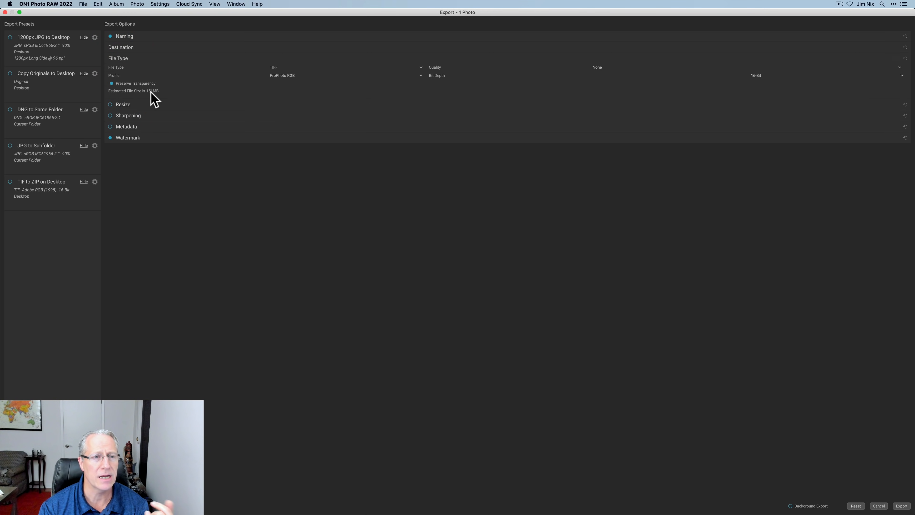
{"action": "left_click", "coordinate": [118, 58]}
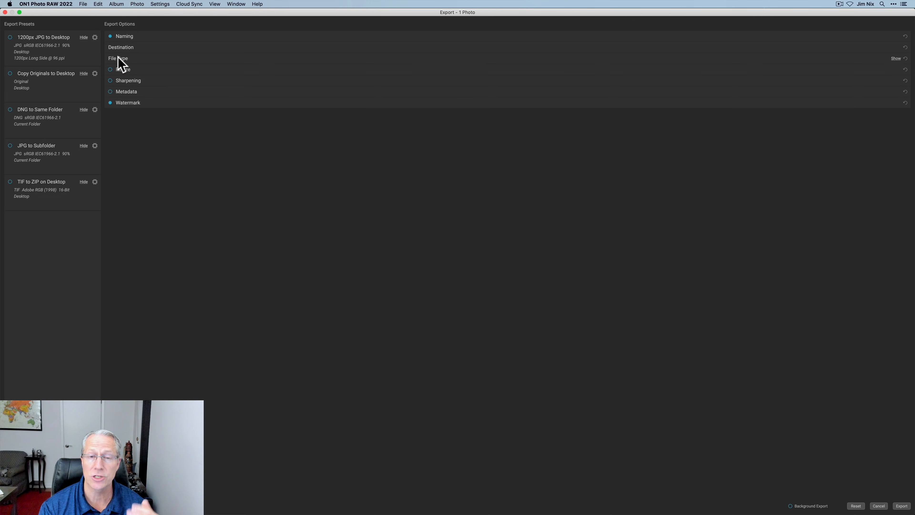
{"action": "left_click", "coordinate": [119, 58]}
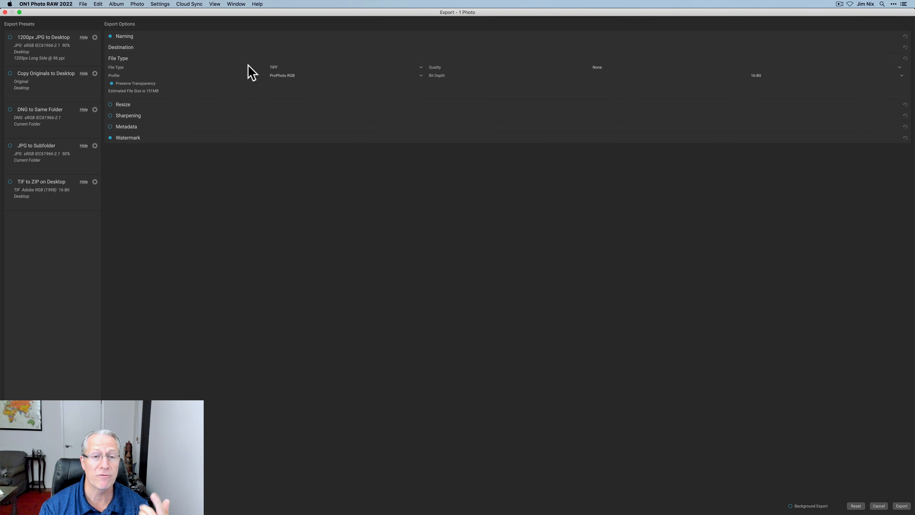
{"action": "left_click", "coordinate": [121, 58]}
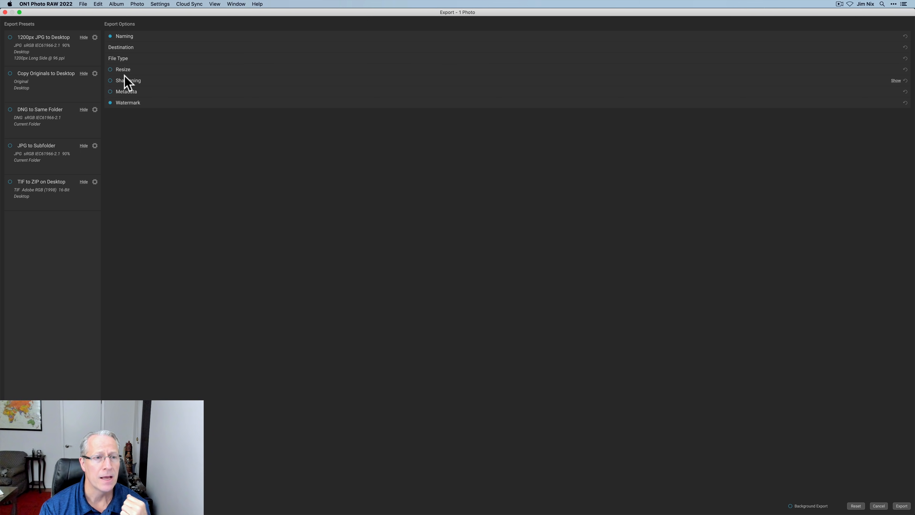
Step: Enable the Resize export option
{"action": "left_click", "coordinate": [122, 69]}
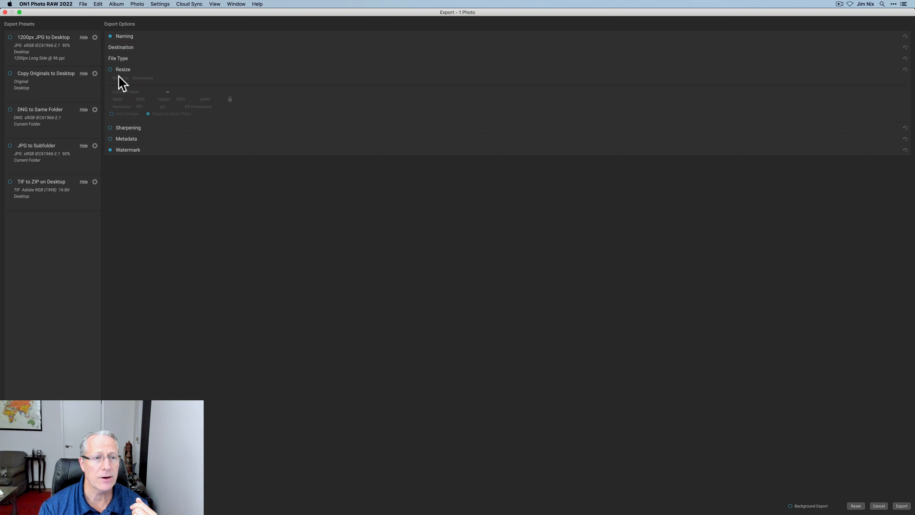
{"action": "left_click", "coordinate": [111, 70]}
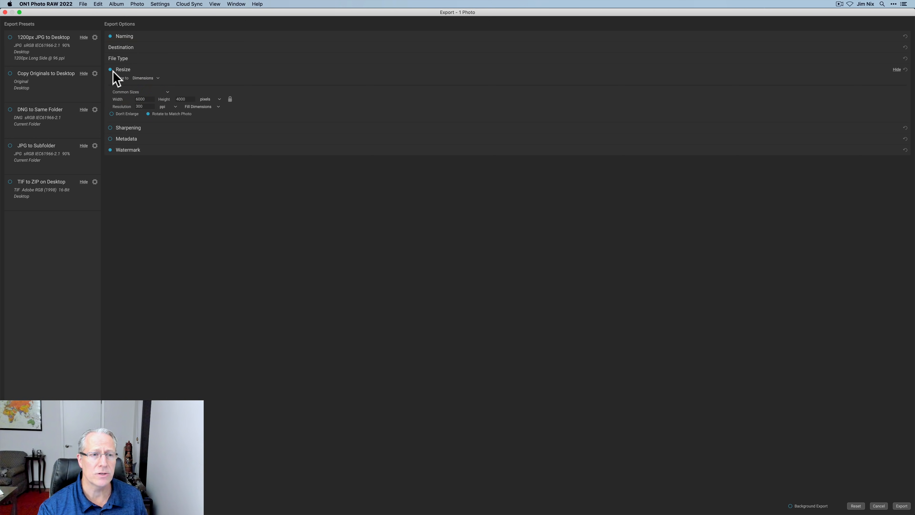
{"action": "left_click", "coordinate": [121, 73]}
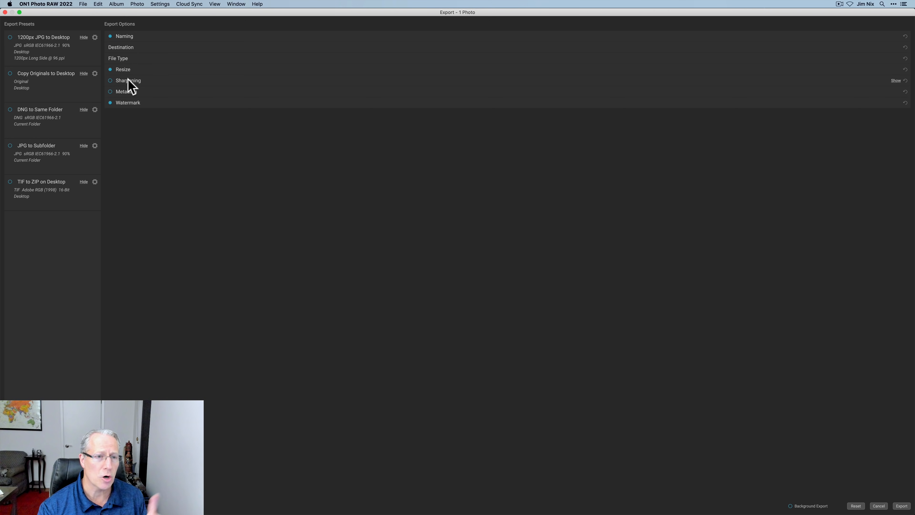
Step: Enable the Metadata export option, trying out the exclusion of GPS and User Comment data and including both again
{"action": "left_click", "coordinate": [127, 91]}
{"action": "left_click", "coordinate": [111, 92]}
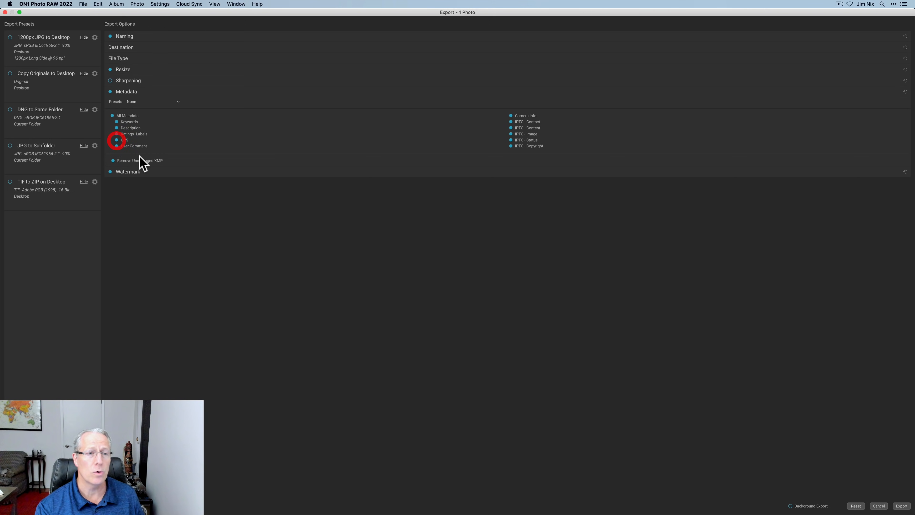
{"action": "left_click", "coordinate": [116, 140]}
{"action": "left_click", "coordinate": [116, 146]}
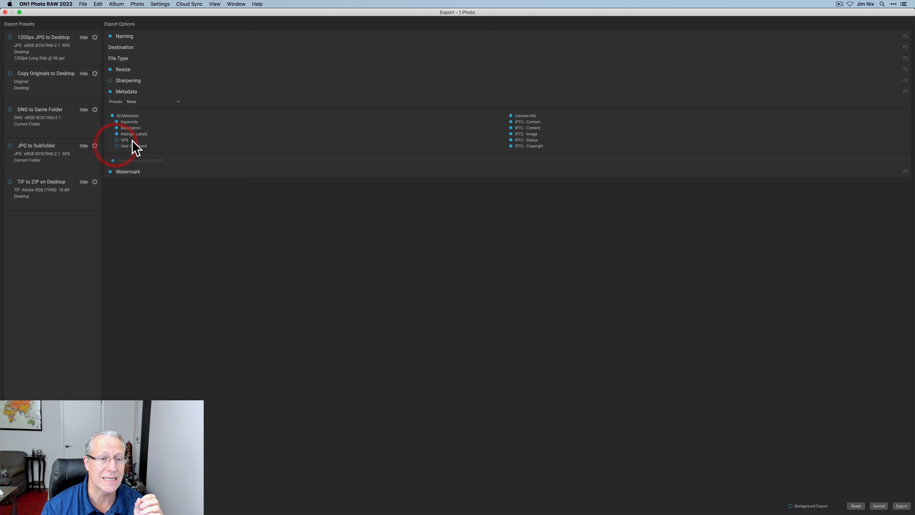
{"action": "left_click", "coordinate": [117, 140]}
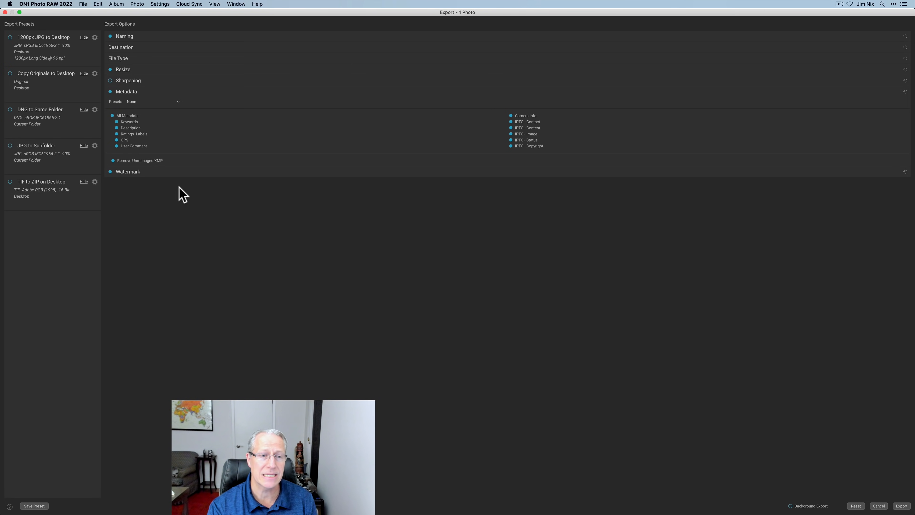
{"action": "left_click", "coordinate": [126, 92]}
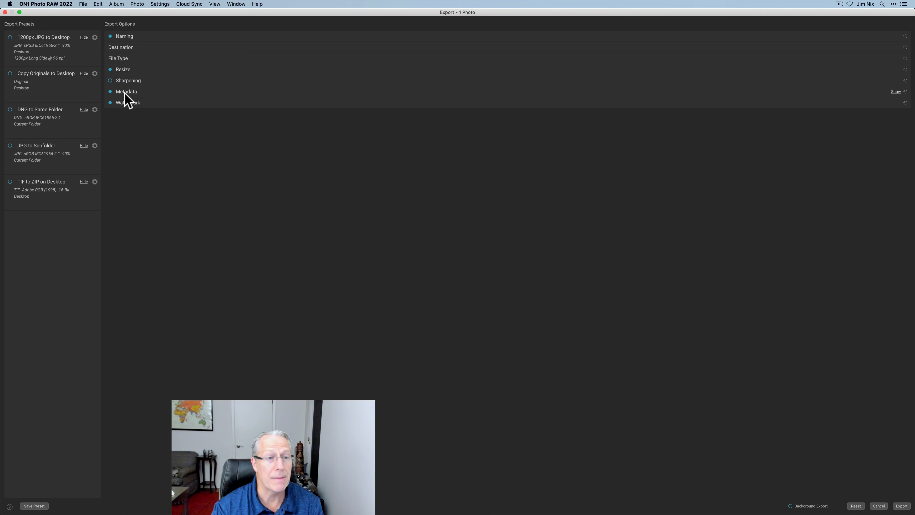
Step: In the Watermark export options, append "Photography" to the name in the watermark text and set the text size to 44
{"action": "left_click", "coordinate": [127, 104]}
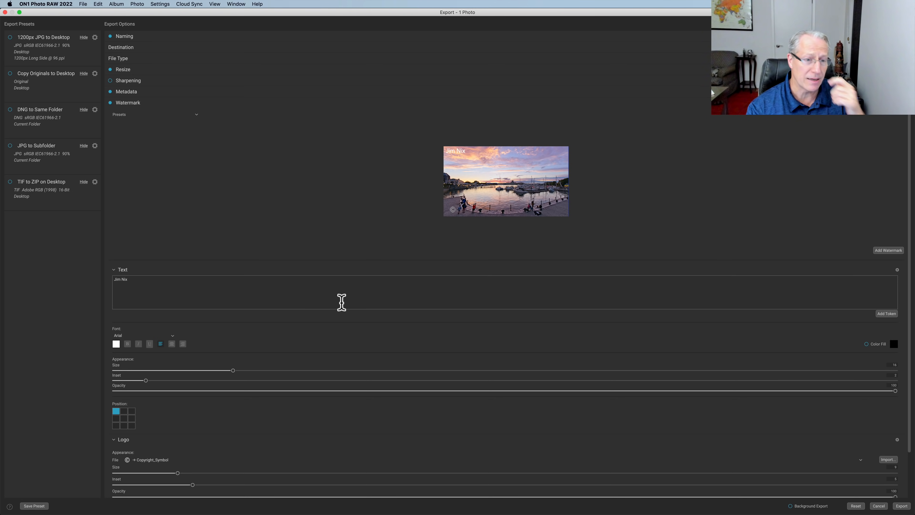
{"action": "scroll", "coordinate": [326, 287], "scroll_direction": "down", "scroll_amount": 5}
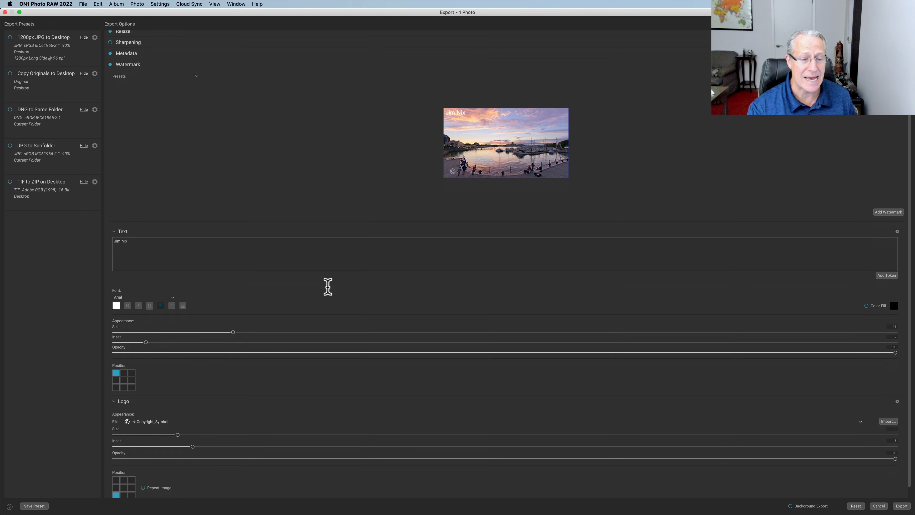
{"action": "scroll", "coordinate": [307, 449], "scroll_direction": "up", "scroll_amount": 3}
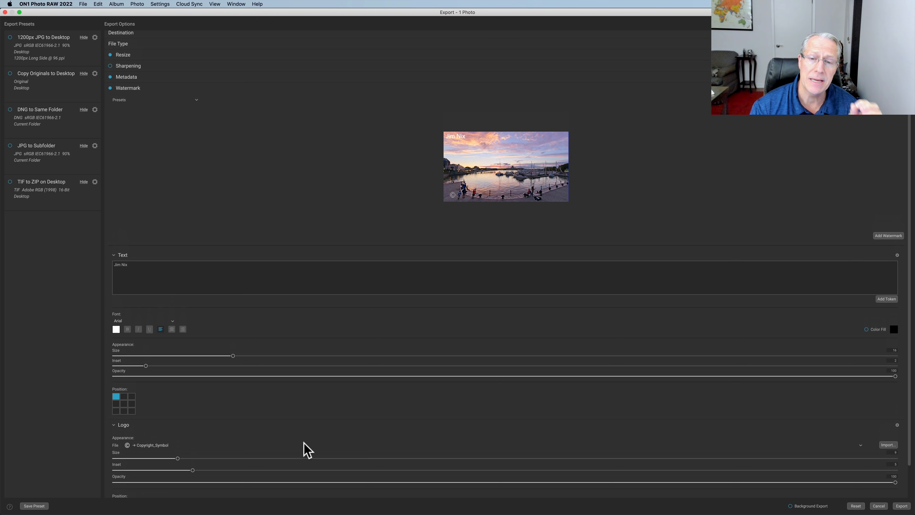
{"action": "left_click", "coordinate": [131, 266]}
{"action": "type", "text": "Pho"}
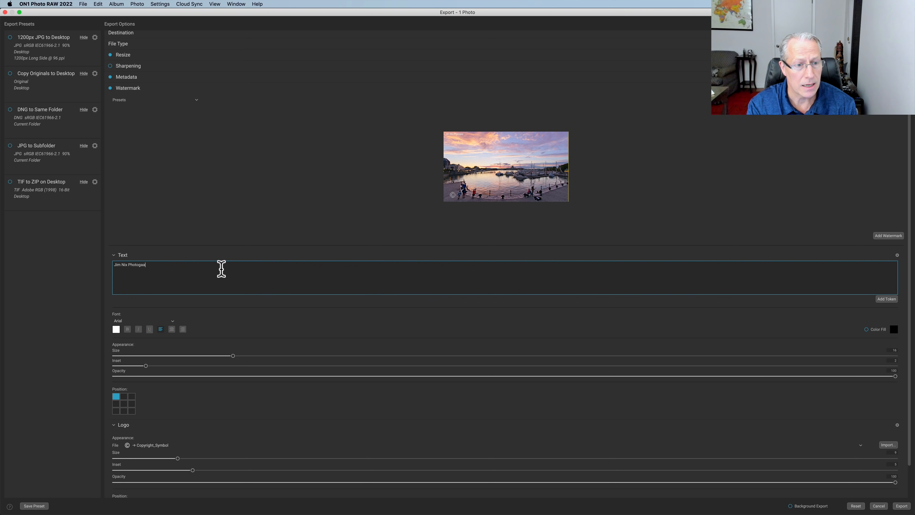
{"action": "type", "text": "togaa"}
{"action": "key", "text": "BackSpace"}
{"action": "type", "text": "phy"}
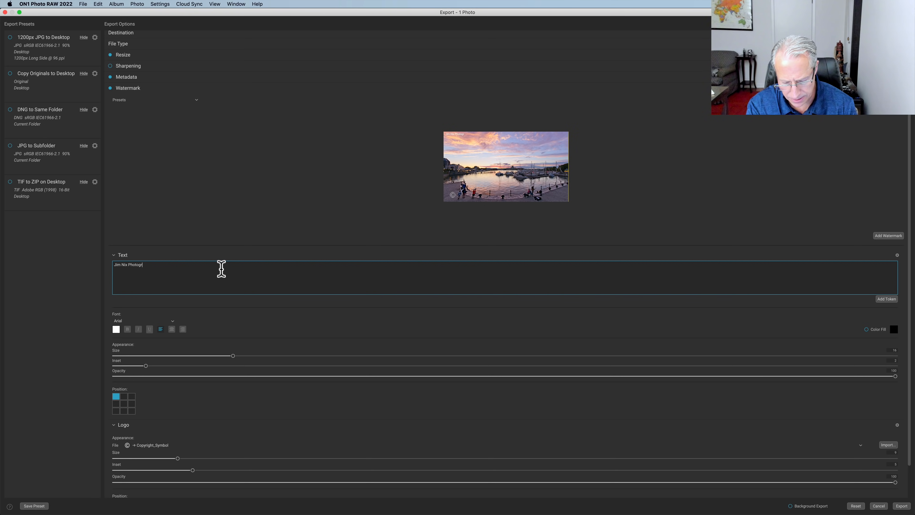
{"action": "key", "text": "BackSpace"}
{"action": "key", "text": "BackSpace"}
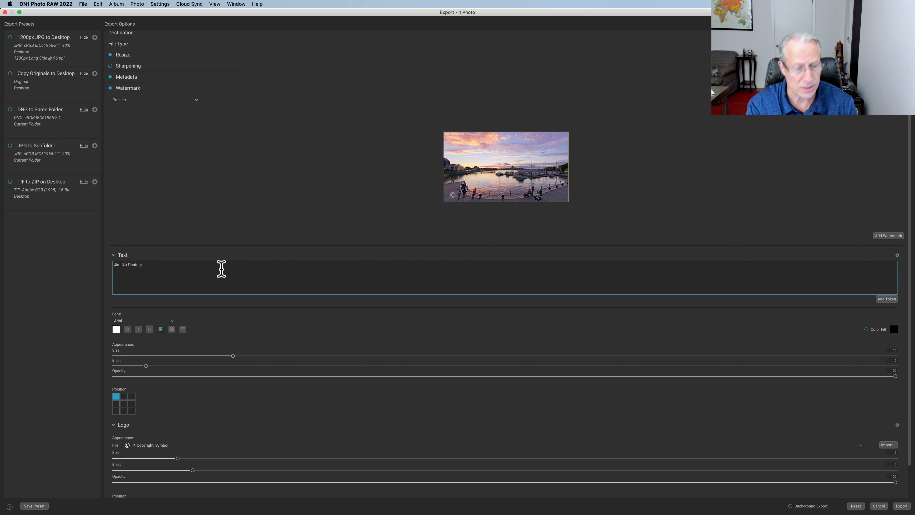
{"action": "type", "text": "aphy"}
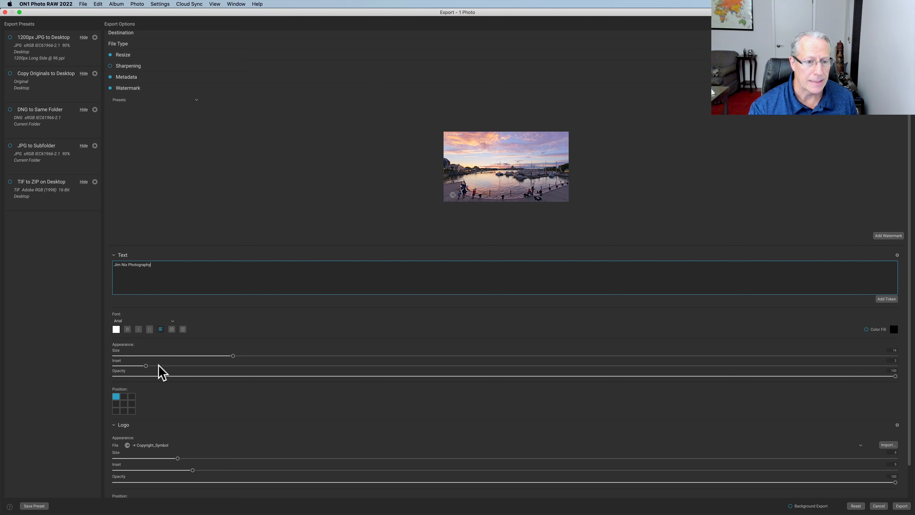
{"action": "left_click_drag", "start_coordinate": [233, 356], "coordinate": [453, 356]}
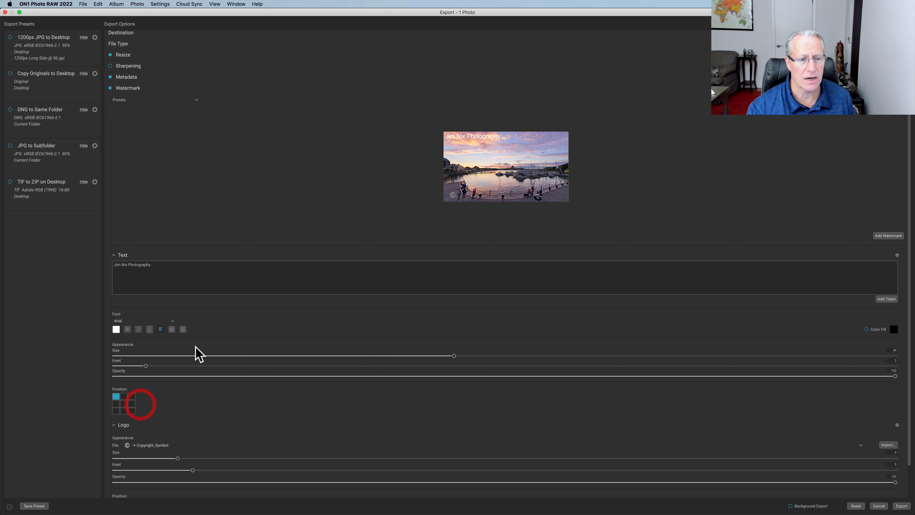
Step: Try the text watermark at the top-center, top-right and center of the photo, and return it to the top-left corner
{"action": "left_click", "coordinate": [123, 396]}
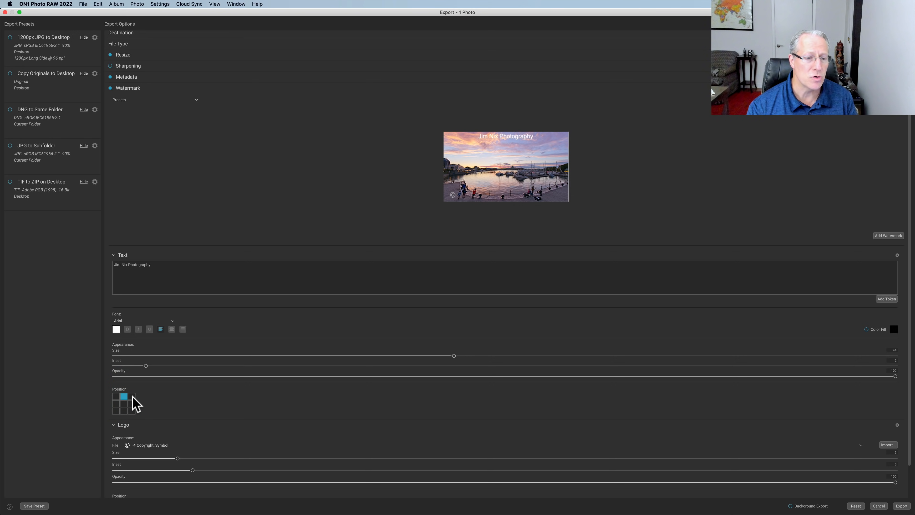
{"action": "left_click", "coordinate": [131, 396]}
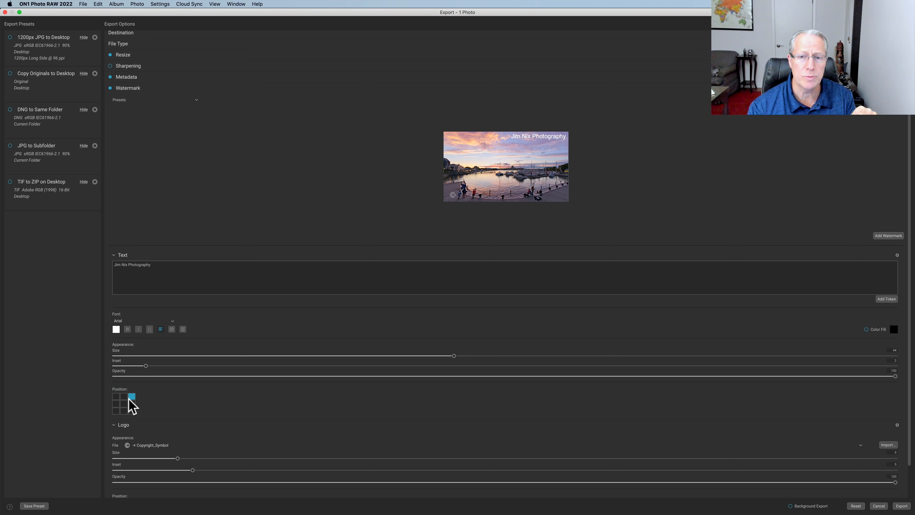
{"action": "left_click", "coordinate": [124, 403]}
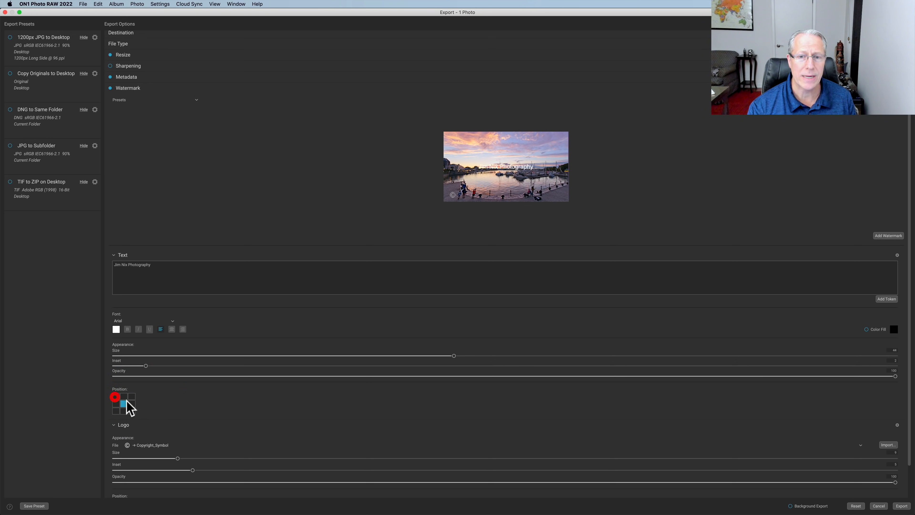
{"action": "left_click", "coordinate": [116, 396]}
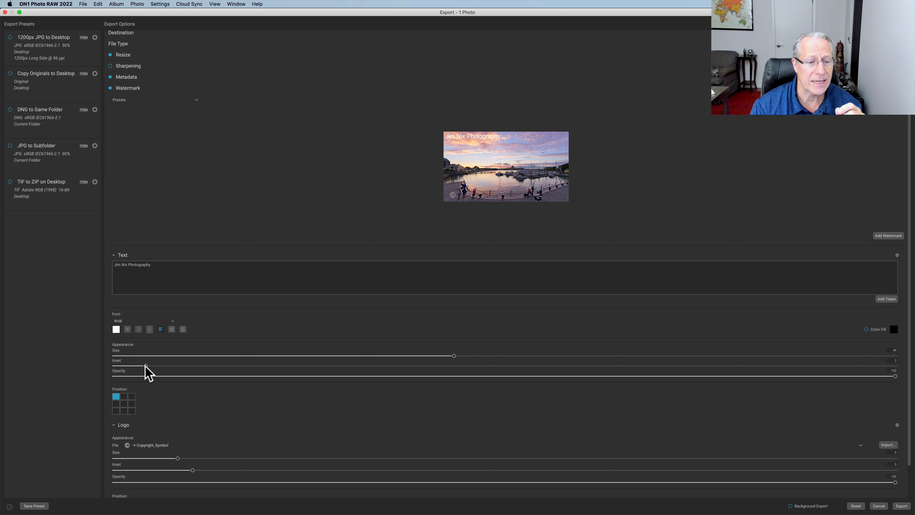
Step: Increase the text watermark's inset to about 9, moving it further in from the photo's top-left corner
{"action": "mouse_move", "coordinate": [145, 366]}
{"action": "left_mouse_down"}
{"action": "mouse_move", "coordinate": [206, 374]}
{"action": "mouse_move", "coordinate": [149, 369]}
{"action": "left_mouse_up"}
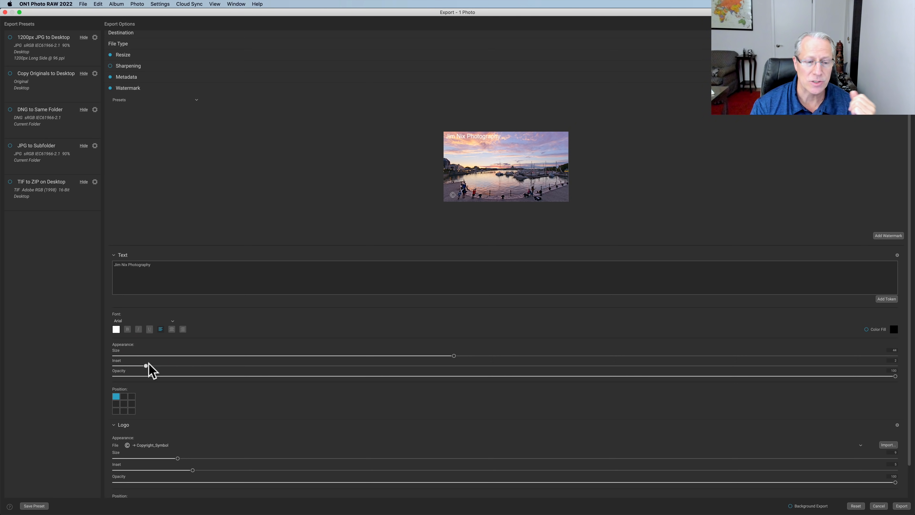
{"action": "double_click", "coordinate": [147, 365]}
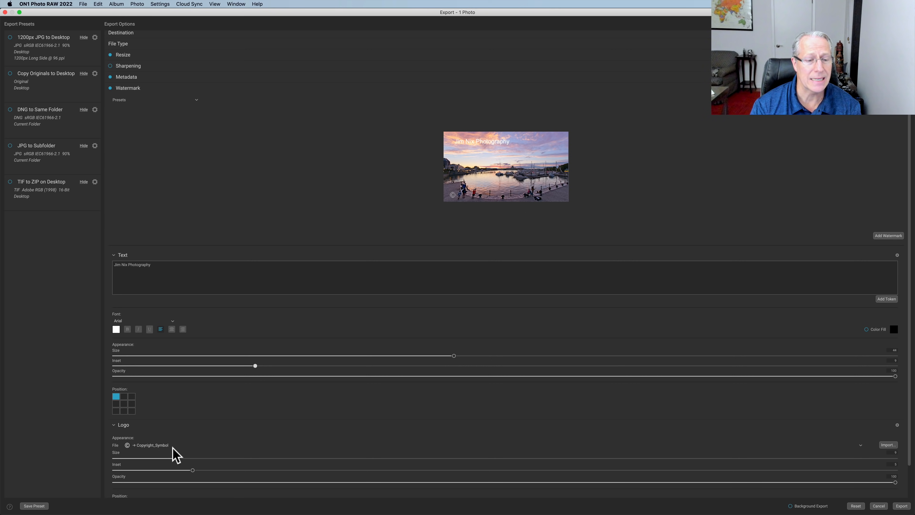
Step: Try the Made_with_ON1 image as the watermark logo and switch back to Copyright_Symbol
{"action": "left_click", "coordinate": [144, 447]}
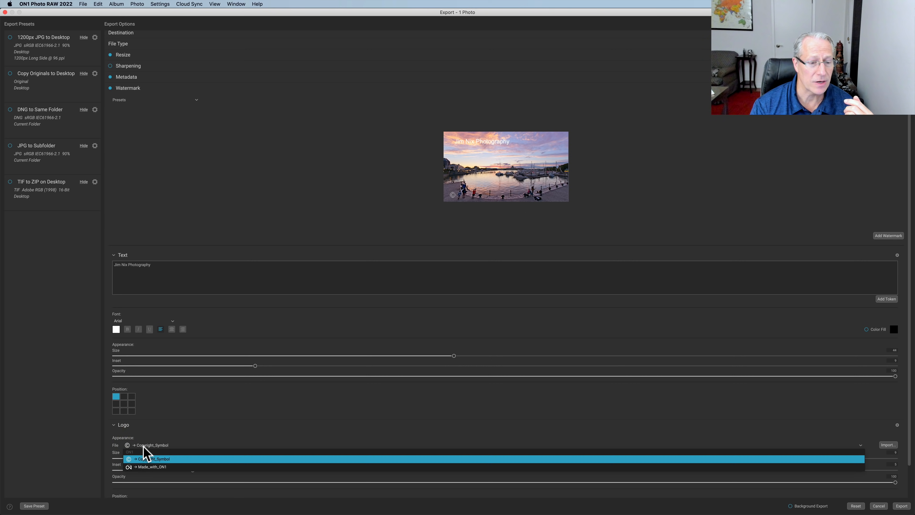
{"action": "key", "text": "Return"}
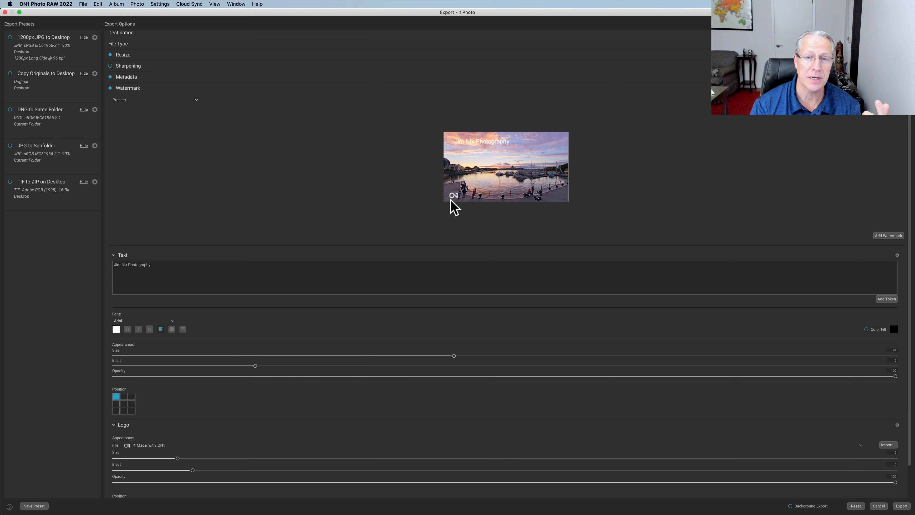
{"action": "left_click", "coordinate": [146, 447]}
{"action": "left_click", "coordinate": [147, 457]}
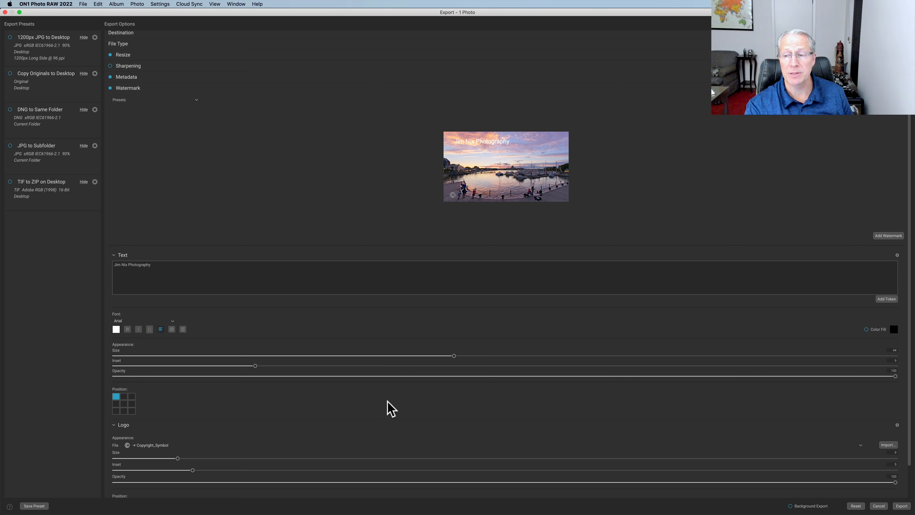
Step: Examine the tokens available for the watermark text, including the Metadata categories, without adding one
{"action": "left_click", "coordinate": [887, 301]}
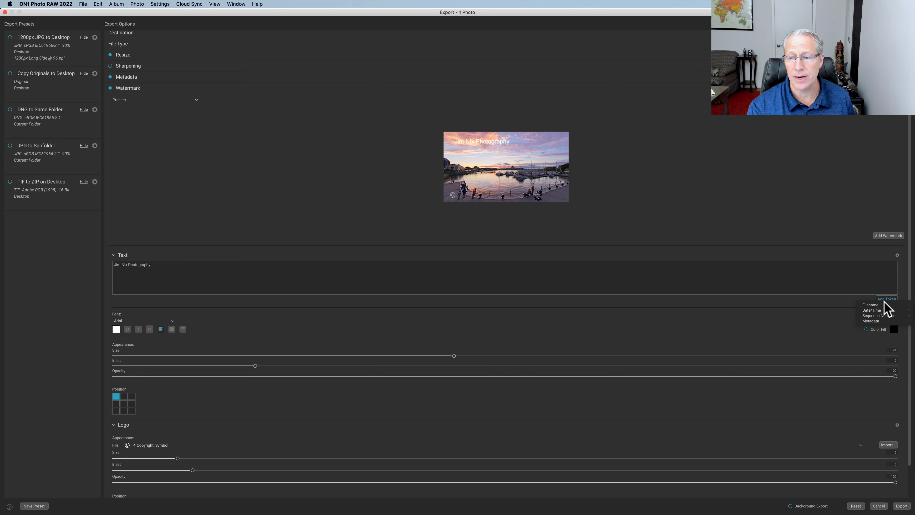
{"action": "mouse_move", "coordinate": [881, 311]}
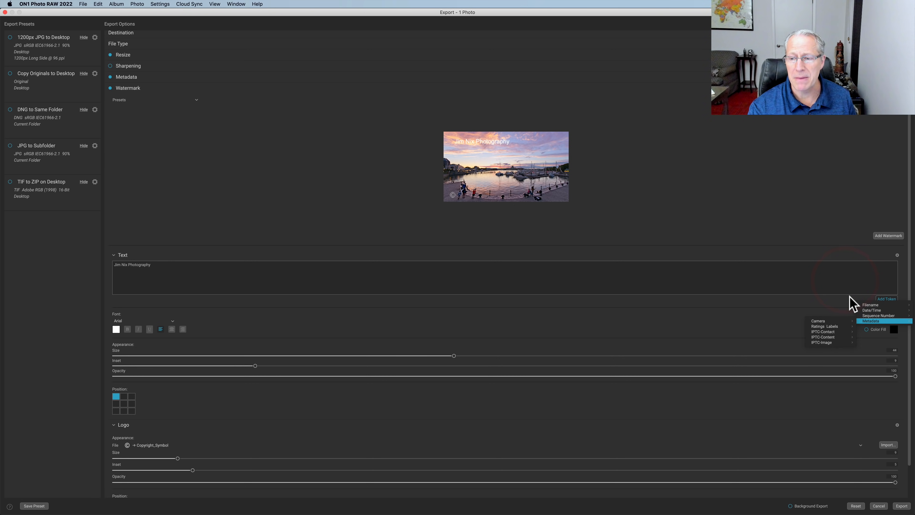
{"action": "left_click", "coordinate": [841, 283]}
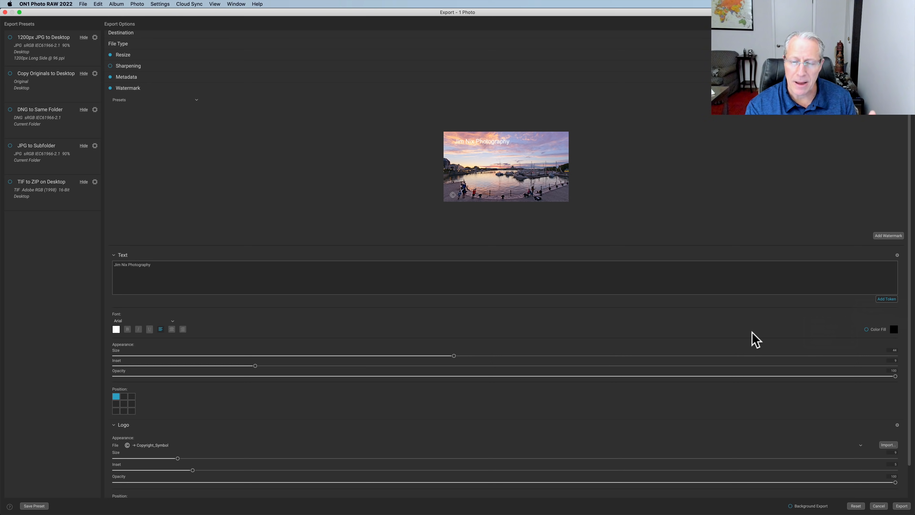